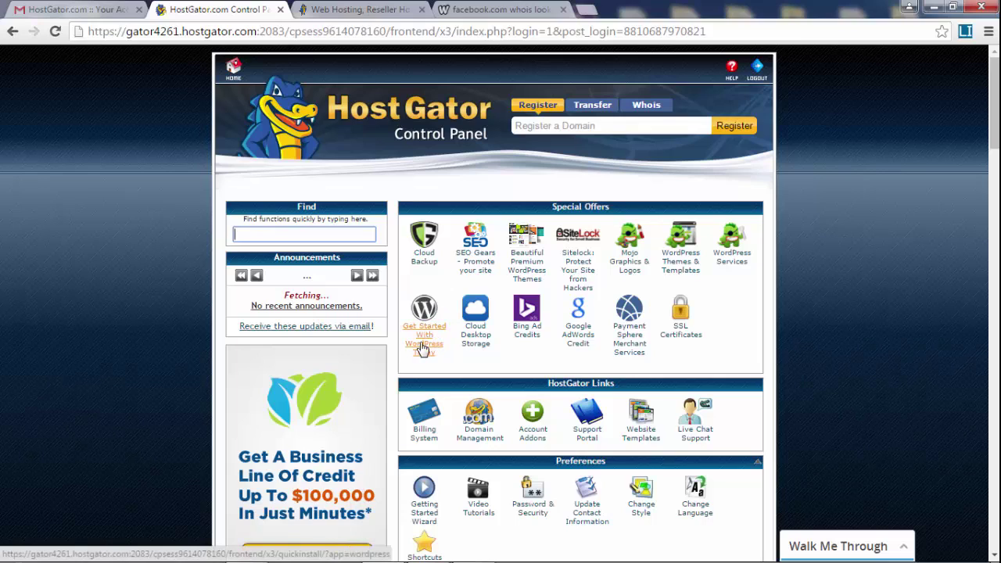
# Close the web hosting and facebook.com whois tabs, and open Get Started With WordPress Today in a new tab
pyautogui.click(398, 9)
pyautogui.click(422, 9)
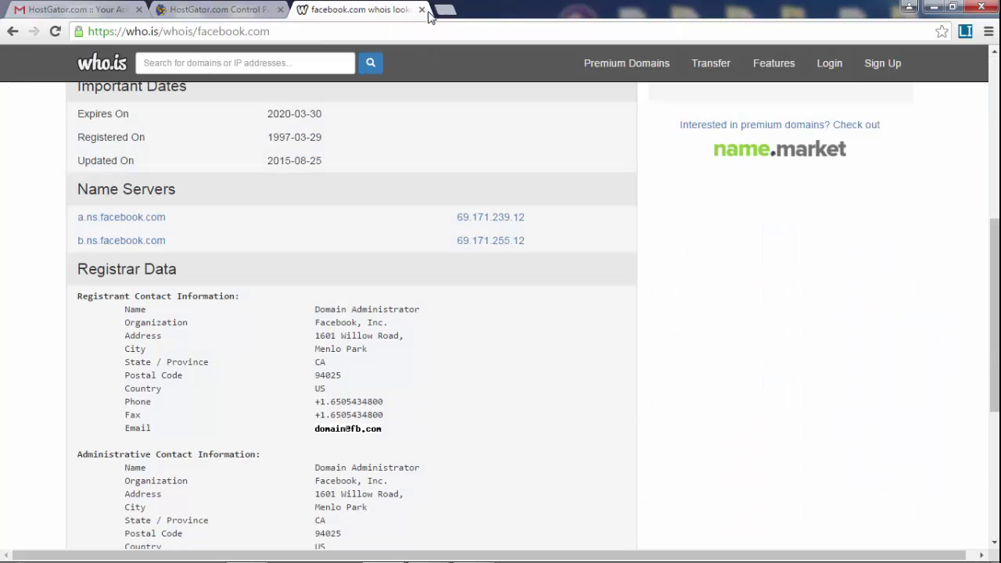
pyautogui.click(420, 9)
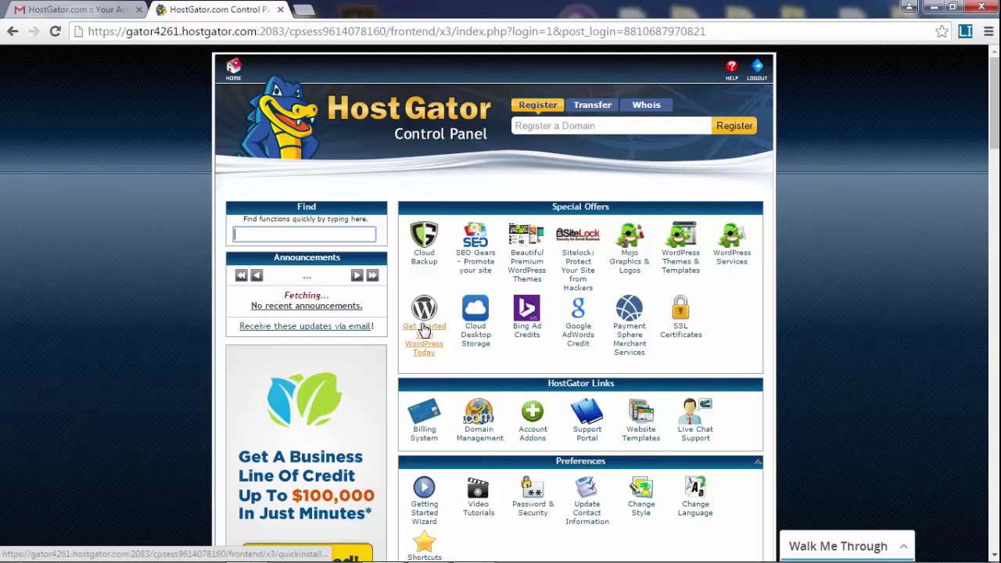
pyautogui.middleClick(424, 330)
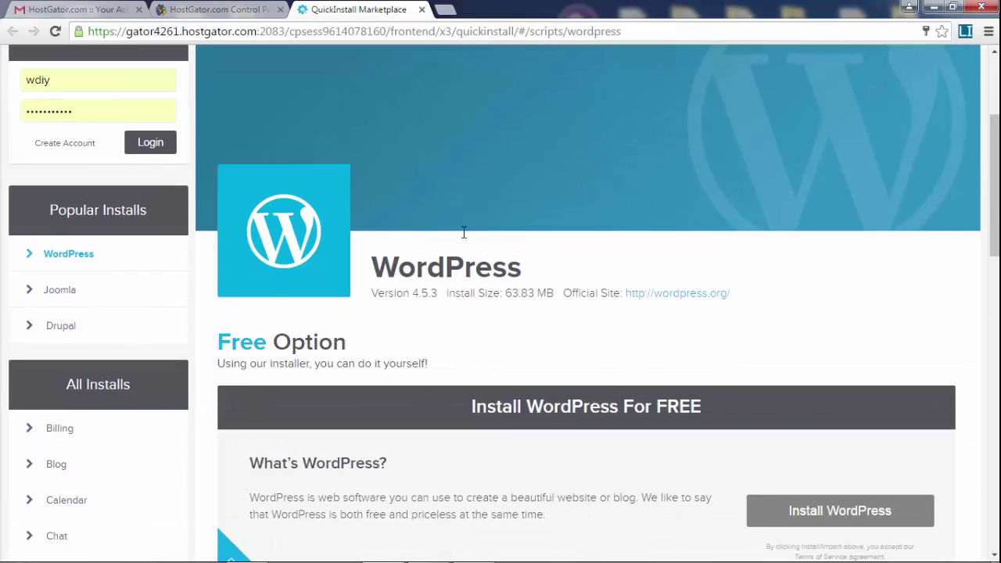
# Review the free WordPress install option and the Starter, Pro and All-In-One premium options
pyautogui.scroll(-4, 464, 232)
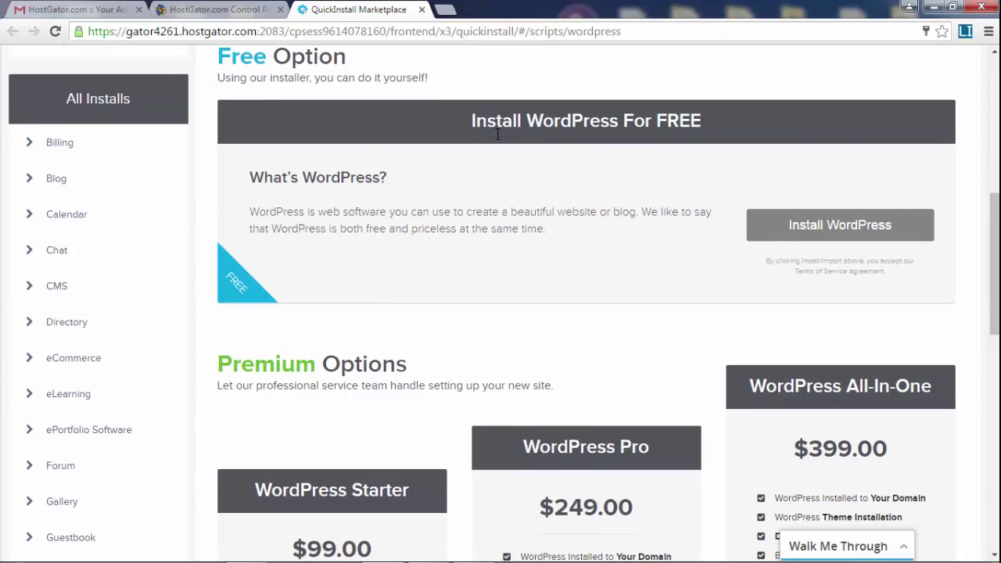
pyautogui.moveTo(472, 120); pyautogui.dragTo(799, 127)
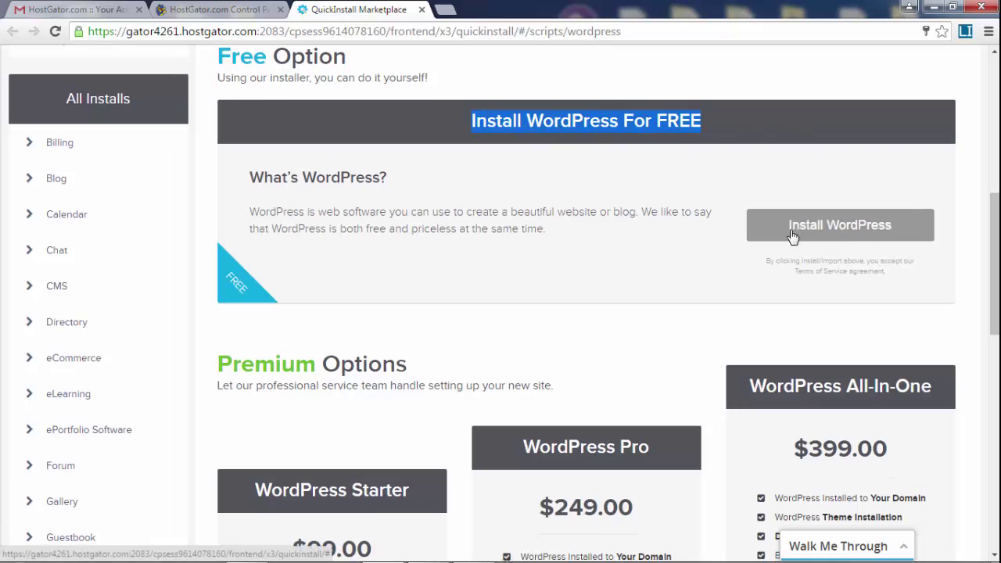
pyautogui.click(575, 203)
pyautogui.scroll(-2, 368, 182)
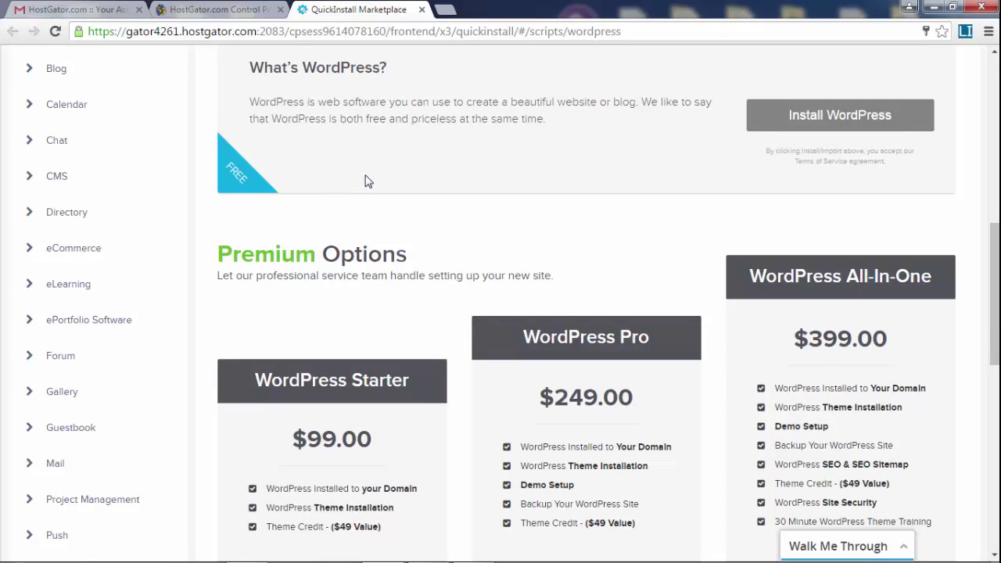
pyautogui.moveTo(223, 255); pyautogui.dragTo(388, 323)
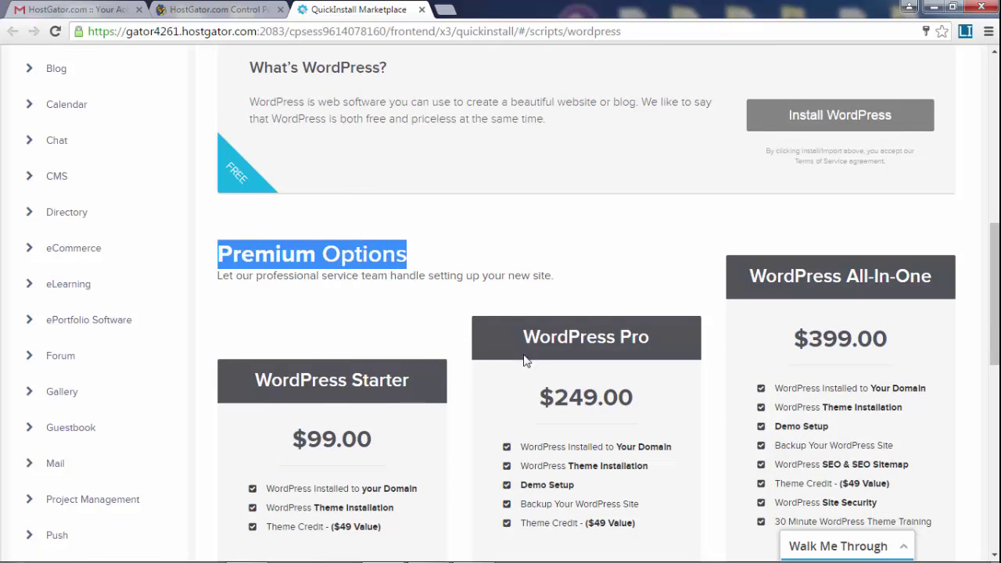
pyautogui.scroll(-2, 904, 295)
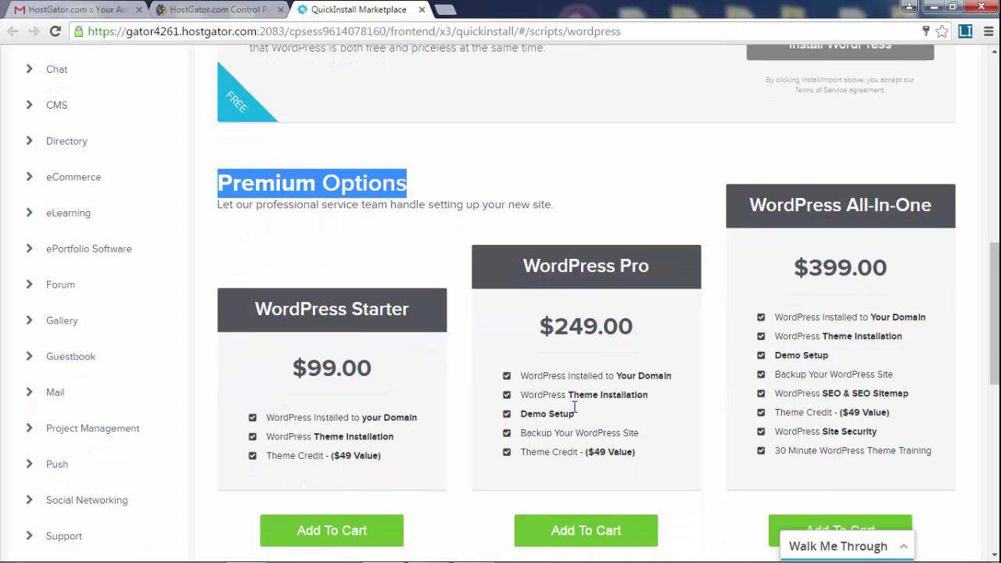
pyautogui.click(365, 114)
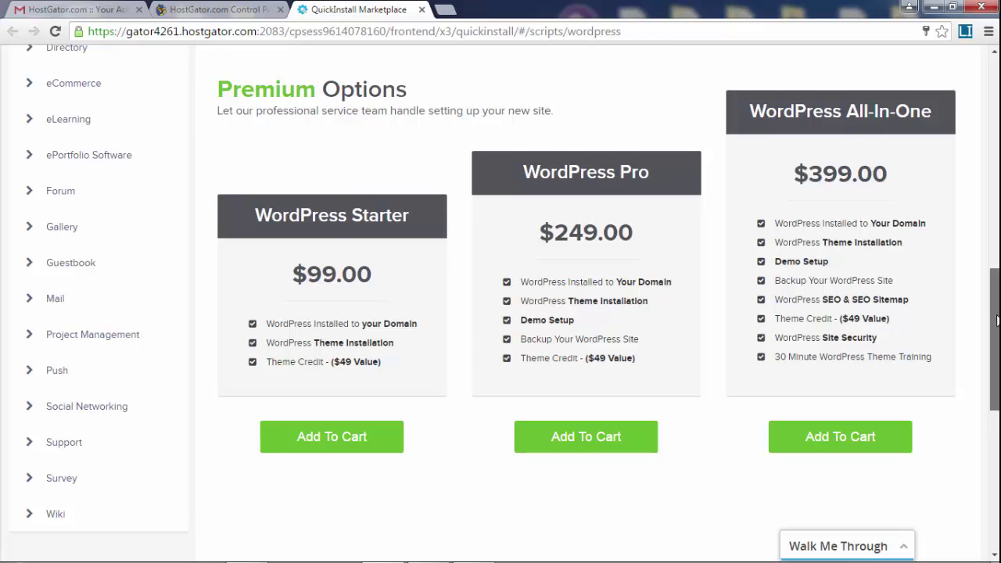
pyautogui.moveTo(994, 336); pyautogui.dragTo(994, 203)
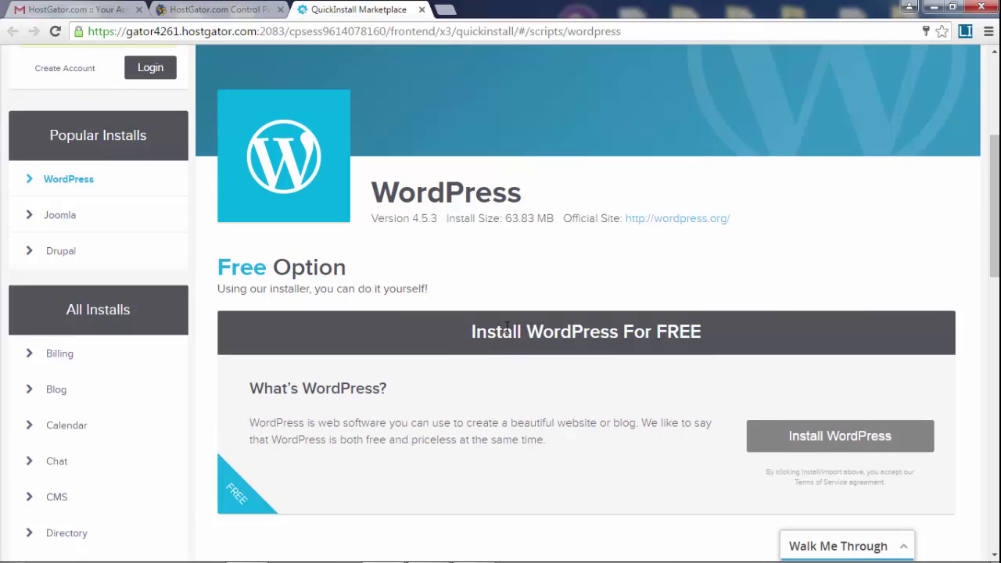
pyautogui.tripleClick(440, 394)
pyautogui.click(763, 364)
pyautogui.moveTo(995, 208); pyautogui.dragTo(995, 126)
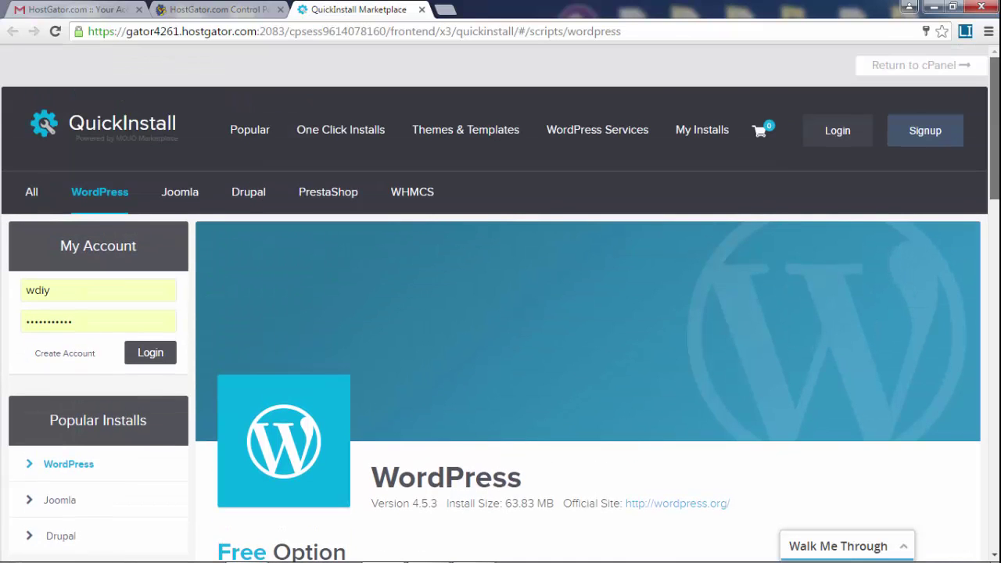
# Reach the WordPress installer through One Click Installs and open the free install form
pyautogui.click(346, 139)
pyautogui.scroll(-2, 489, 281)
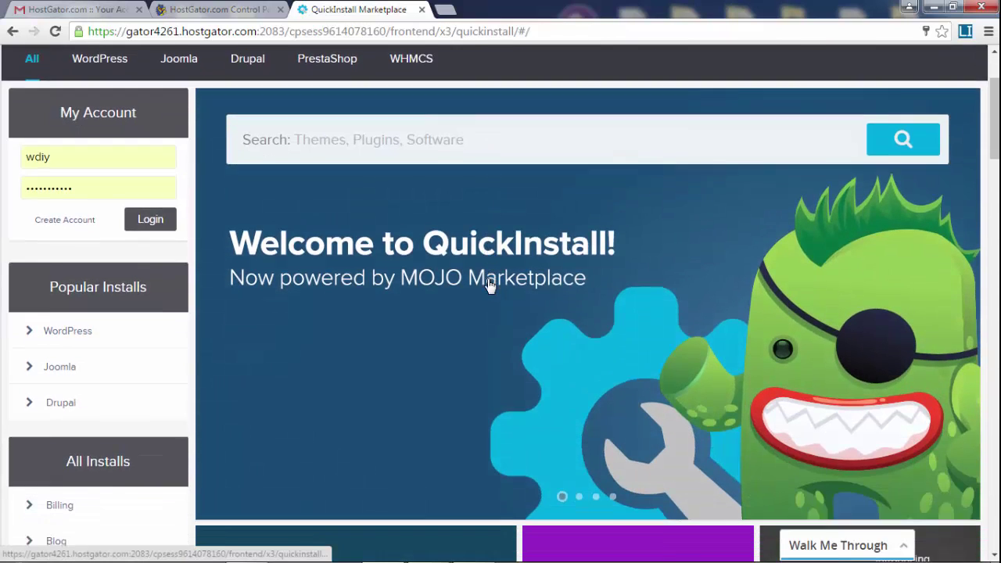
pyautogui.scroll(-3, 489, 285)
pyautogui.click(385, 412)
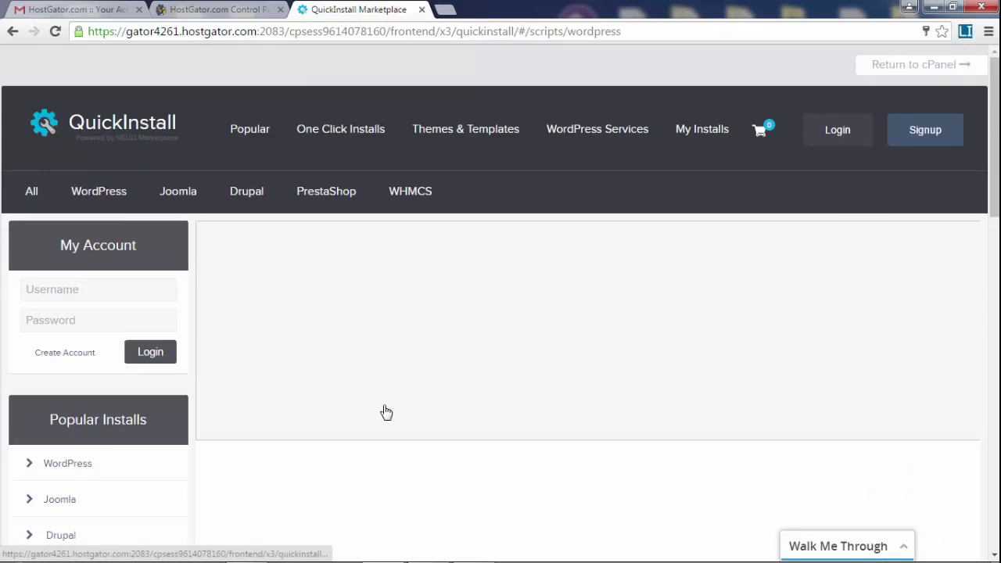
pyautogui.scroll(-5, 385, 412)
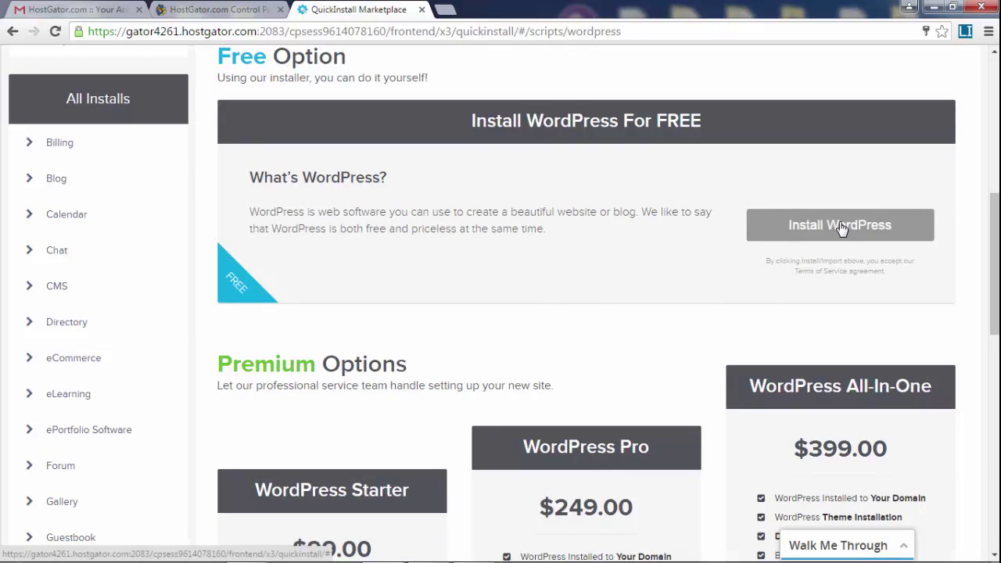
pyautogui.click(831, 227)
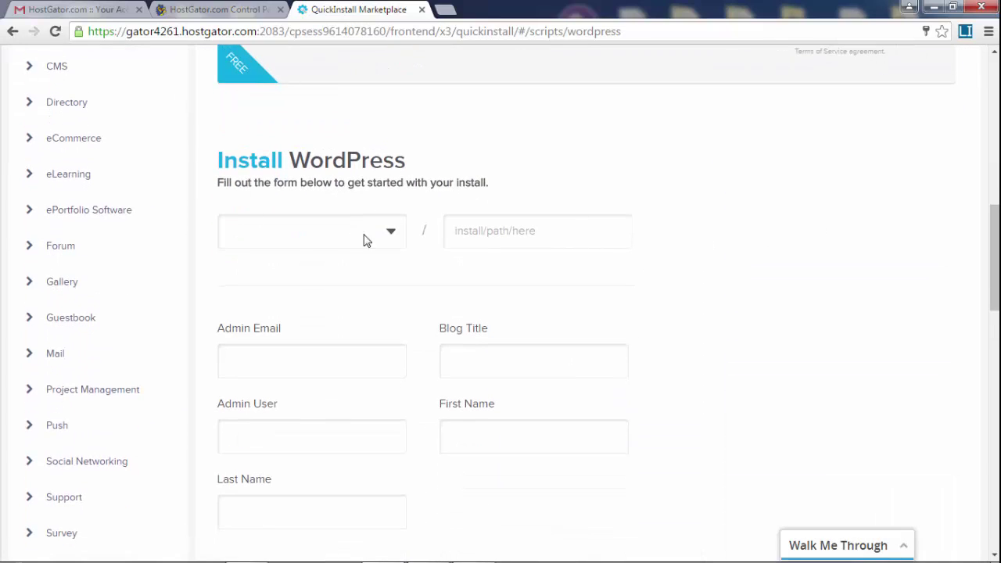
# Choose wpthemehelper.com as the install domain, leaving the install path empty
pyautogui.click(353, 238)
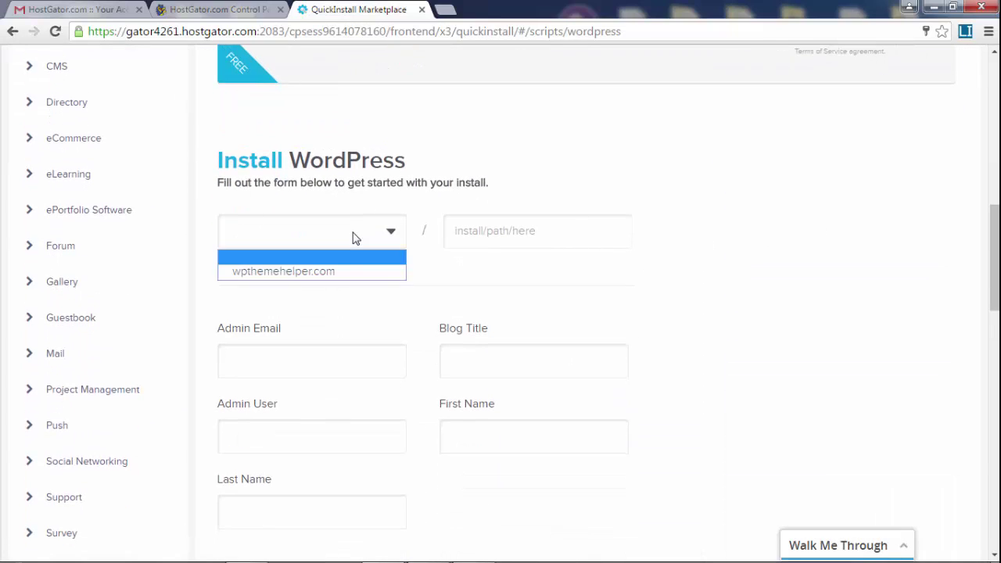
pyautogui.click(351, 271)
pyautogui.click(512, 230)
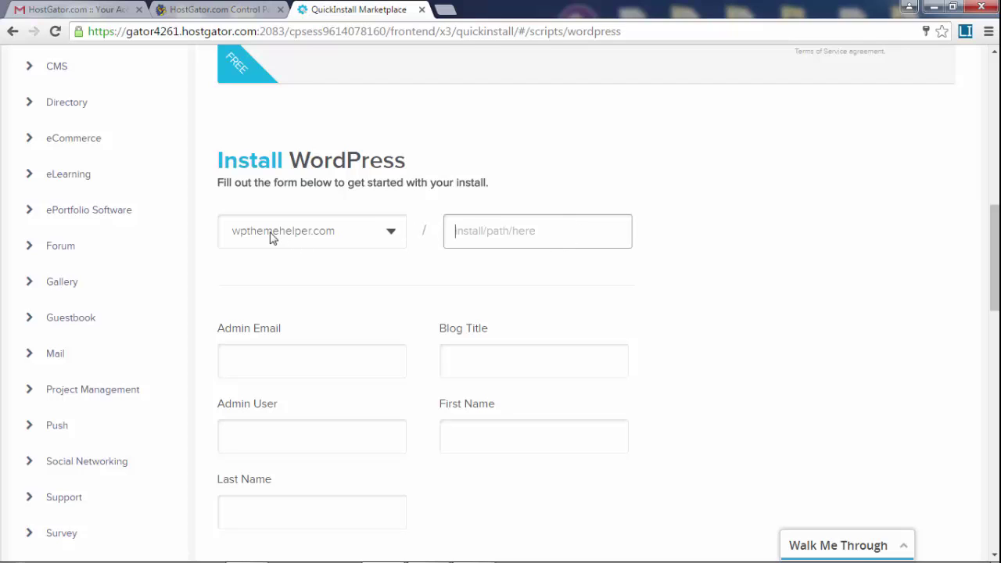
# Fill in the admin e-mail address and set the blog title to WP Theme Helper
pyautogui.click(276, 368)
pyautogui.write('we')
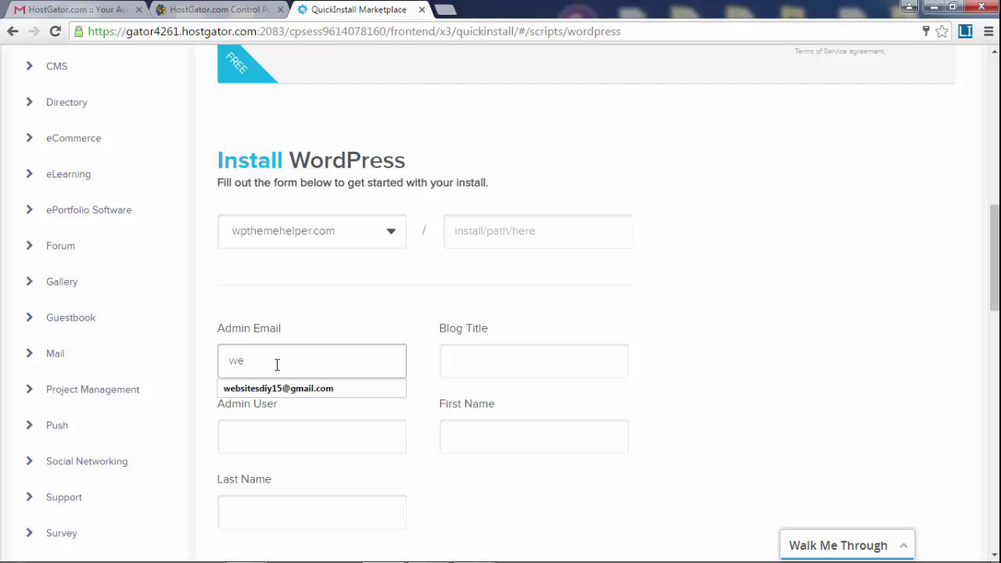
pyautogui.click(338, 388)
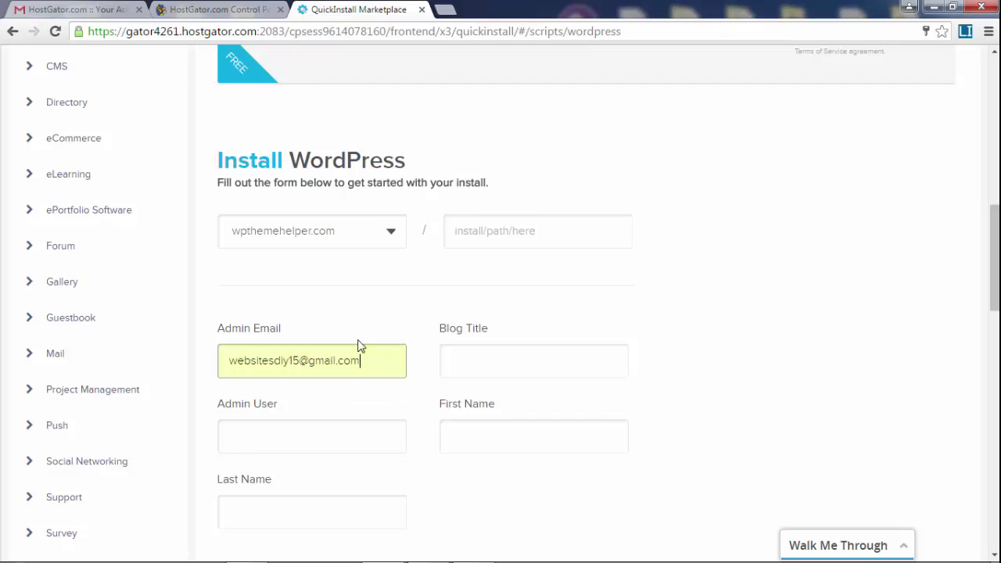
pyautogui.click(518, 359)
pyautogui.write('W')
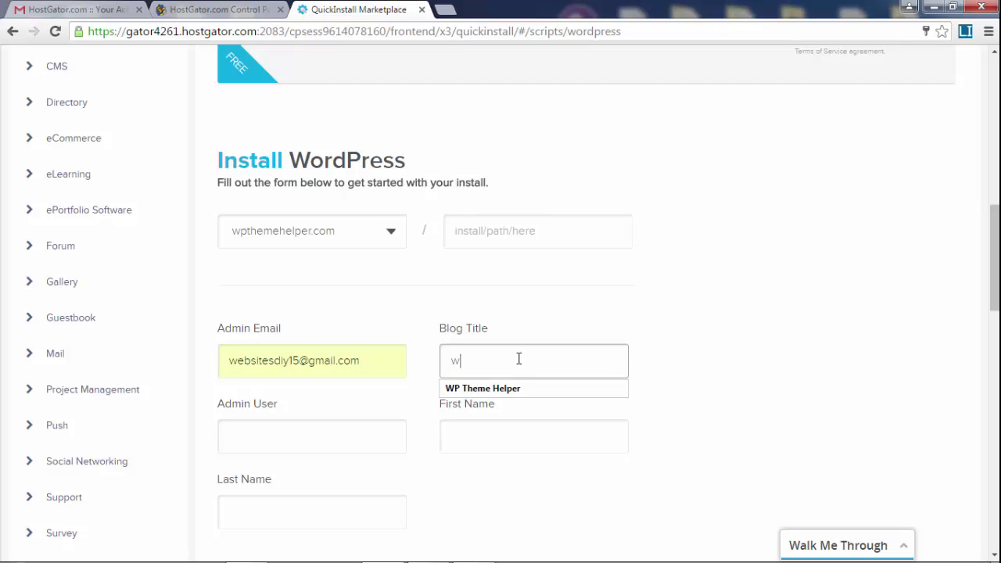
pyautogui.click(505, 387)
pyautogui.scroll(-1, 683, 373)
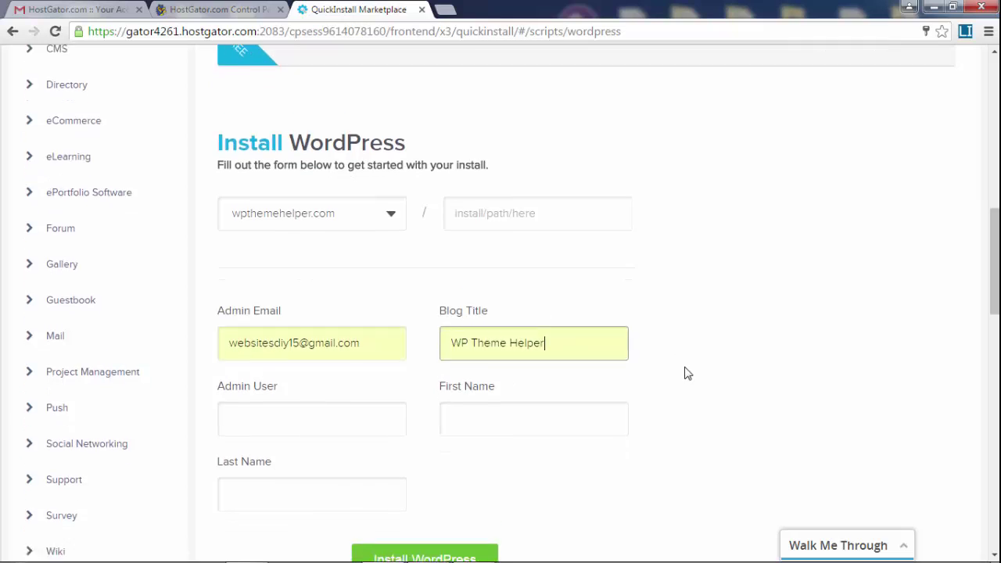
# Set the admin user to wdiy and fill in the administrator's first name
pyautogui.click(342, 371)
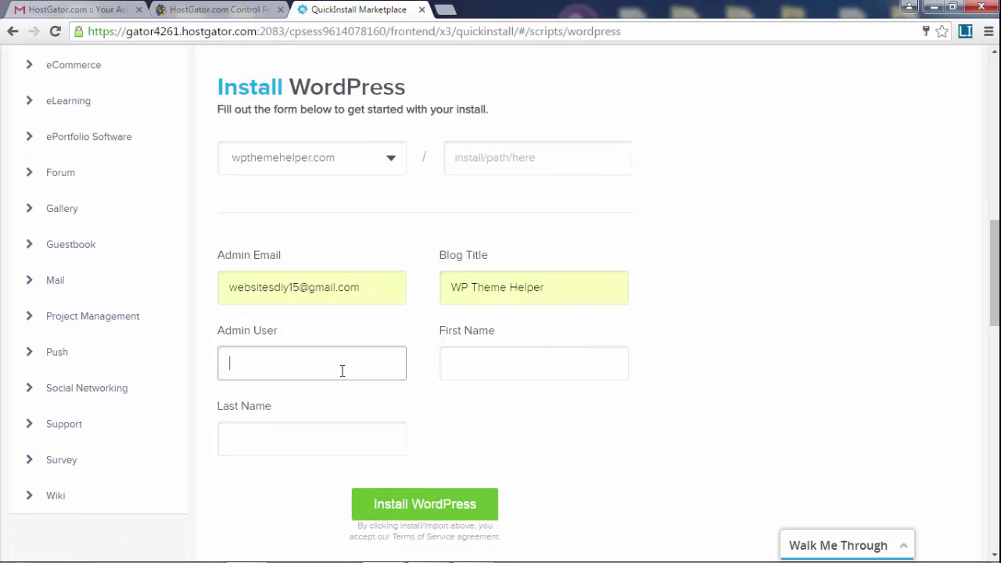
pyautogui.write('wdiy')
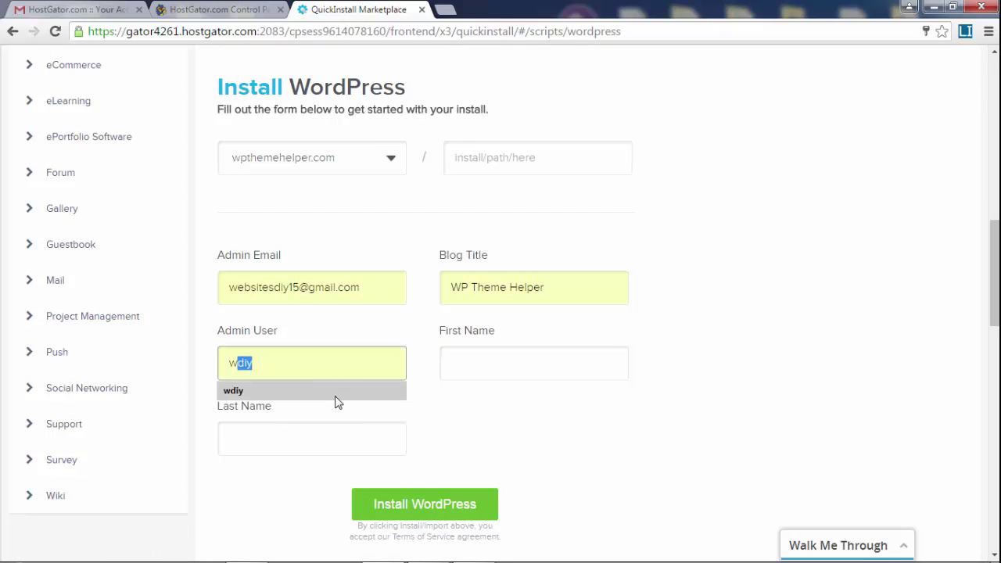
pyautogui.click(337, 393)
pyautogui.click(490, 366)
pyautogui.write('D')
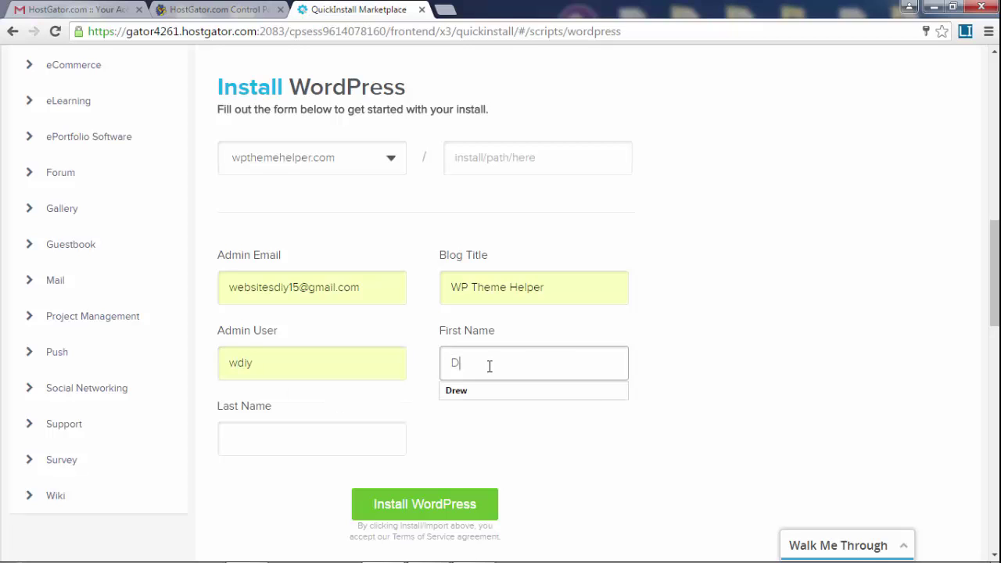
pyautogui.hotkey('shift', 'Tab')
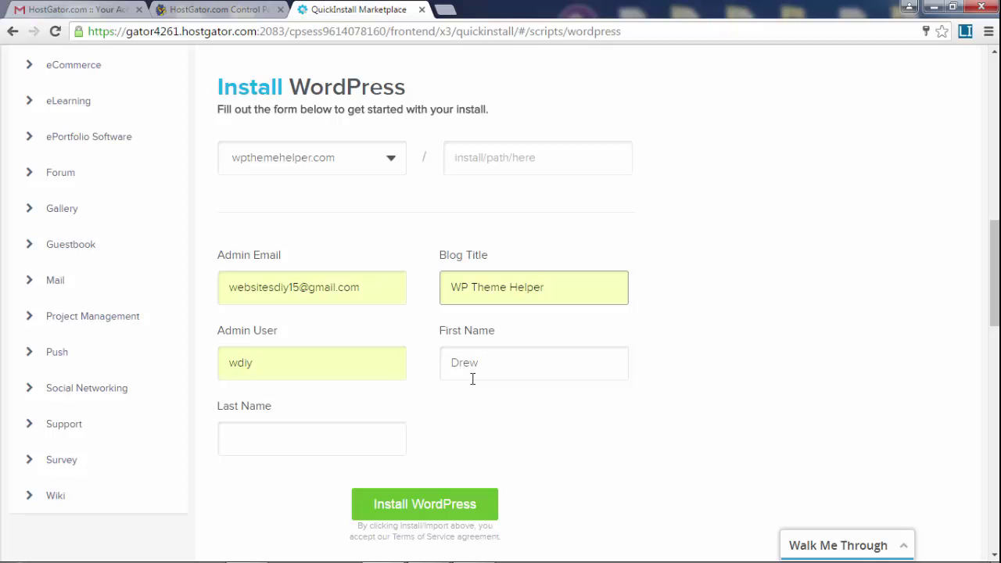
pyautogui.press('Tab')
pyautogui.write('Drew')
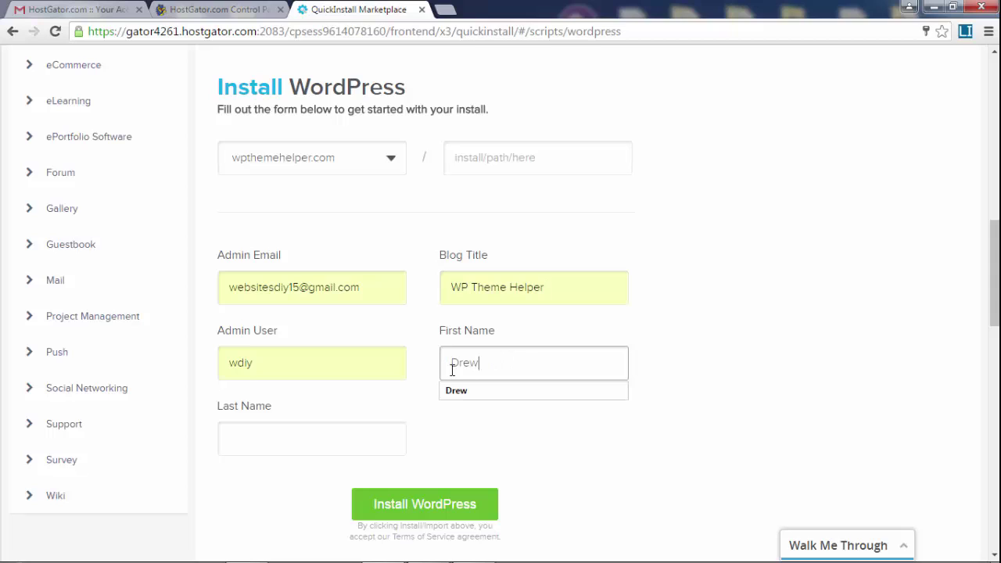
pyautogui.click(702, 352)
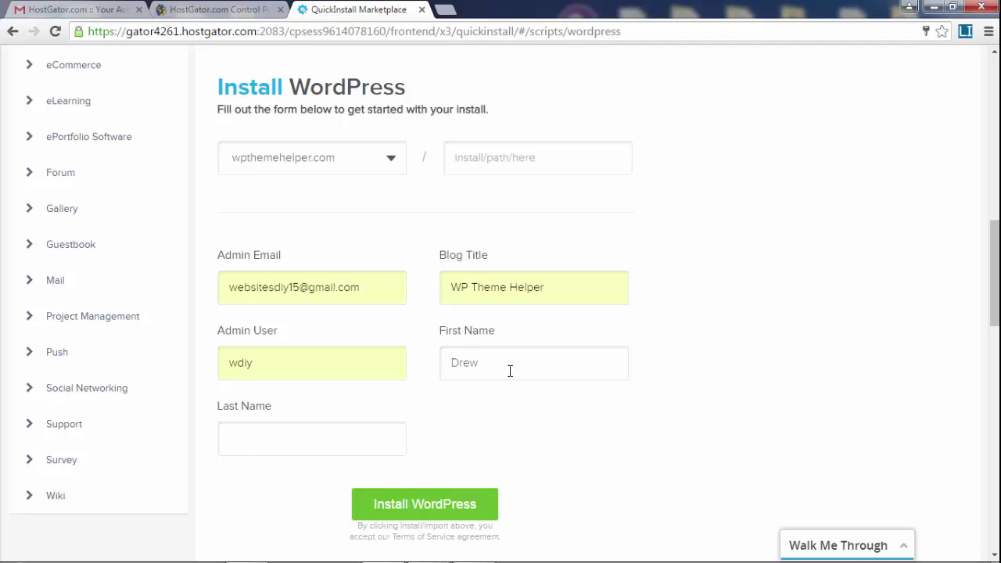
# Fill in the administrator's last name as an initial and start the WordPress installation
pyautogui.moveTo(510, 370); pyautogui.dragTo(430, 357)
pyautogui.click(277, 439)
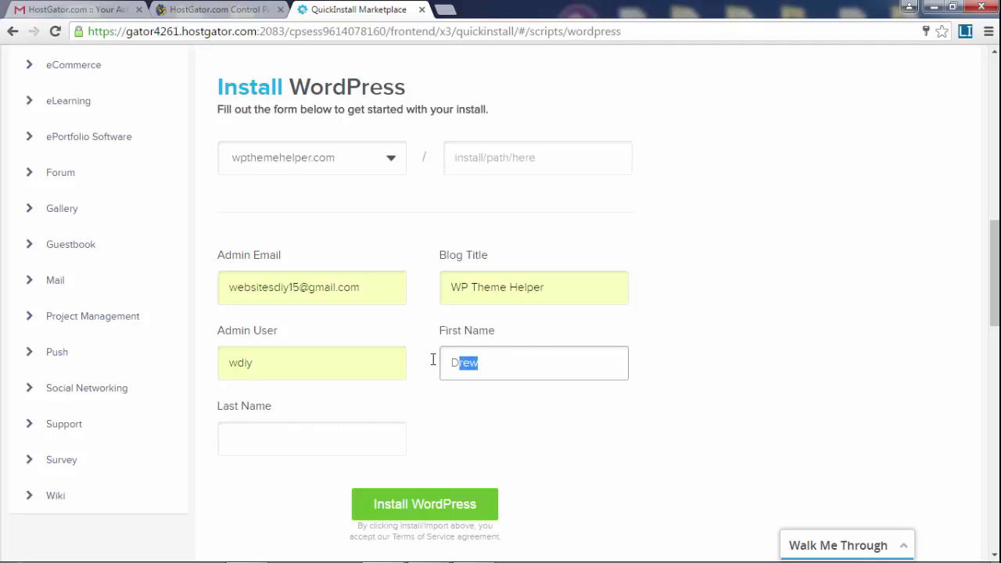
pyautogui.click(308, 433)
pyautogui.write('D')
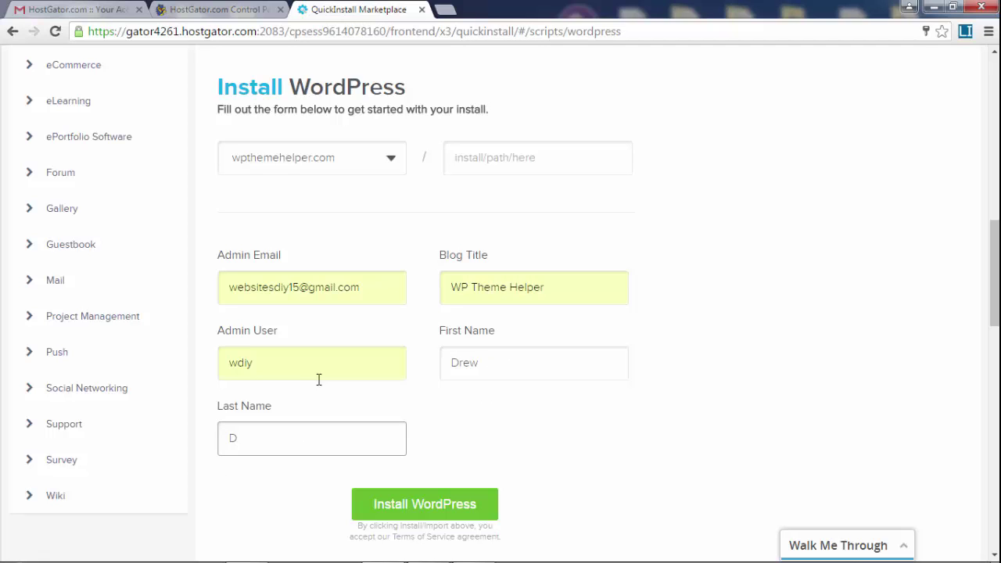
pyautogui.click(257, 455)
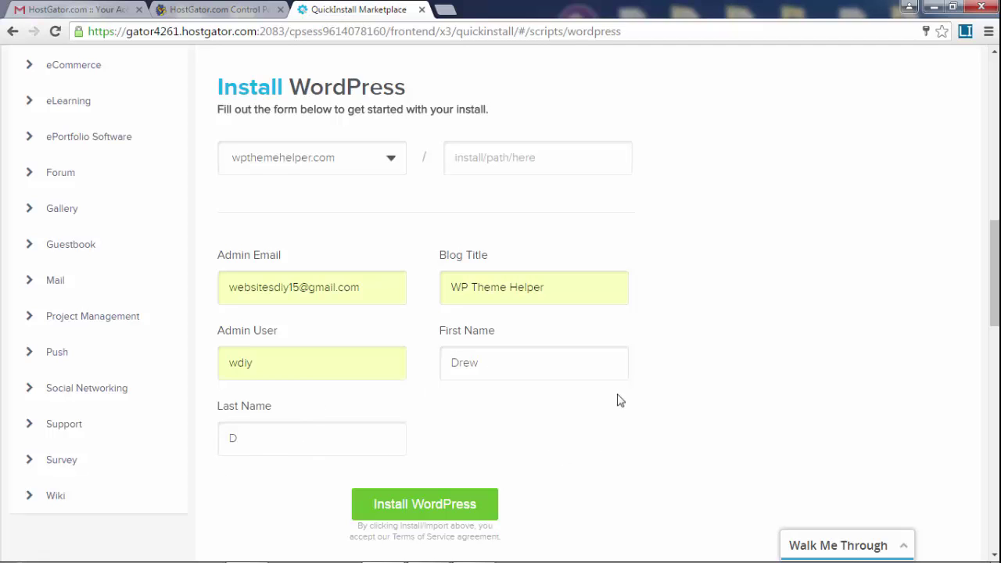
pyautogui.click(458, 516)
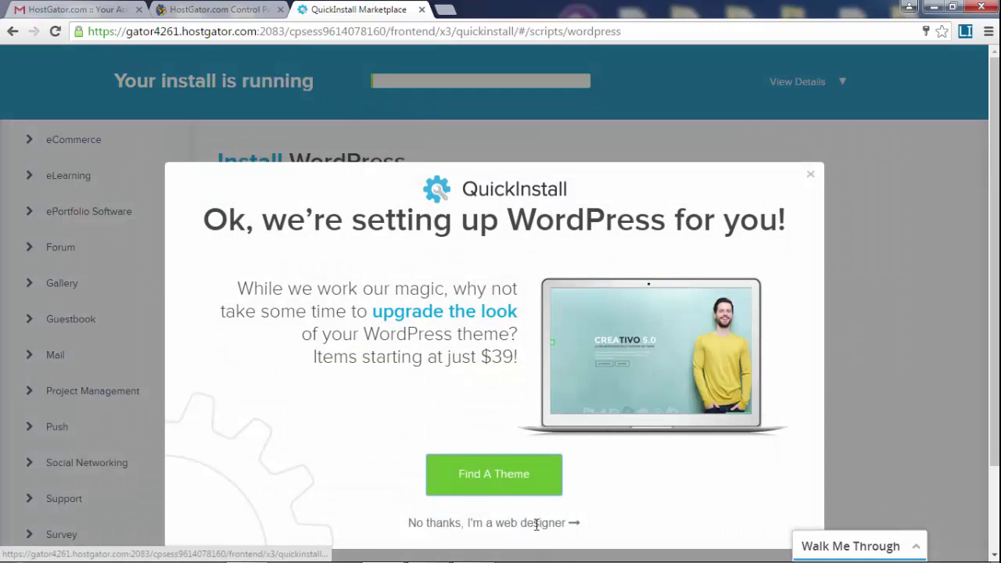
# Decline the theme upgrade offer and open the My Installs page
pyautogui.click(484, 523)
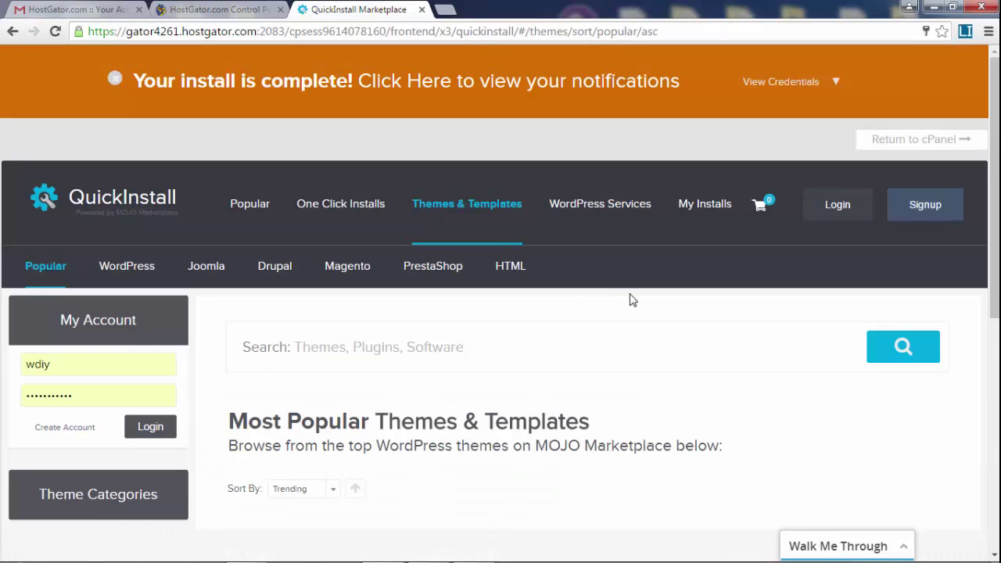
pyautogui.scroll(-1, 673, 232)
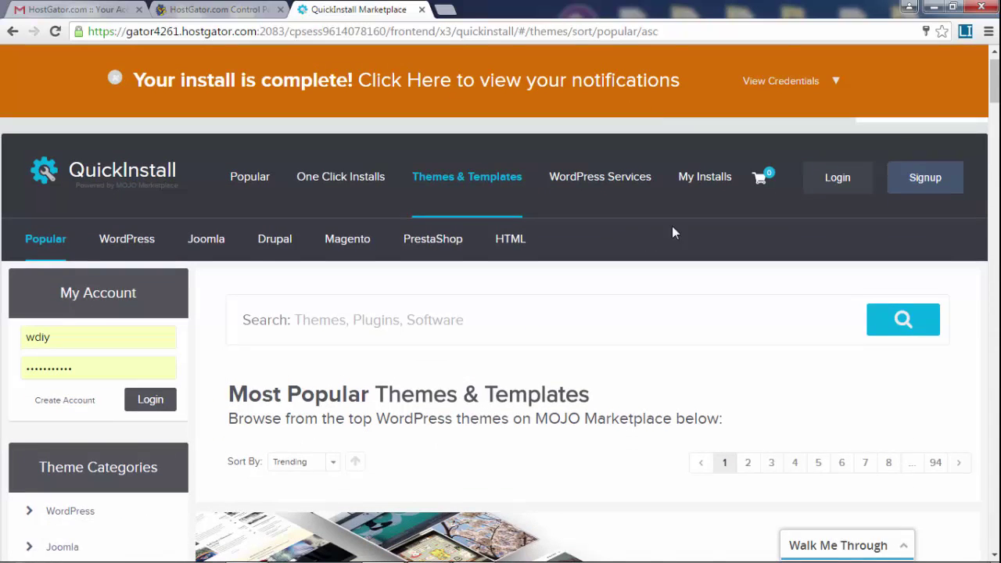
pyautogui.scroll(1, 684, 223)
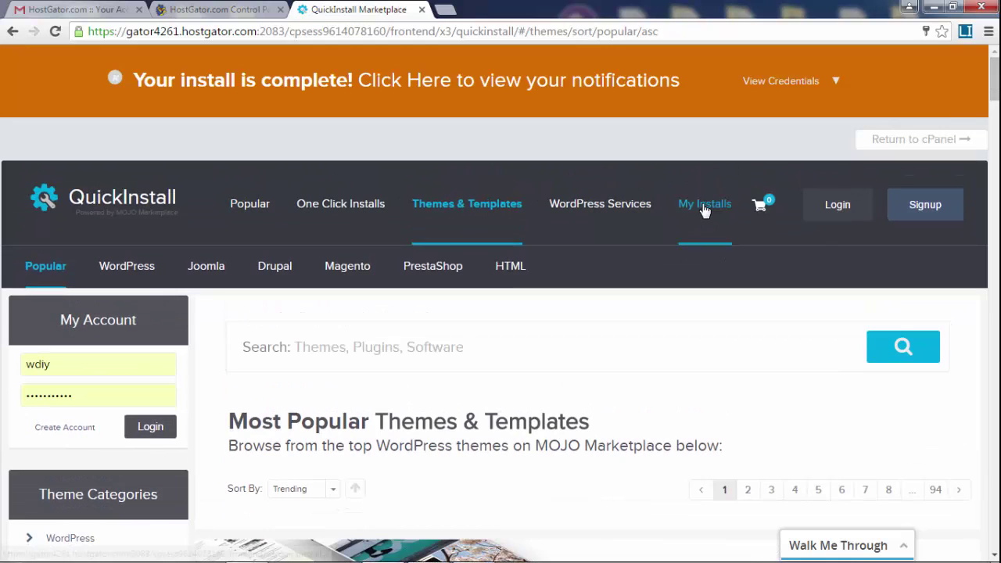
pyautogui.click(704, 210)
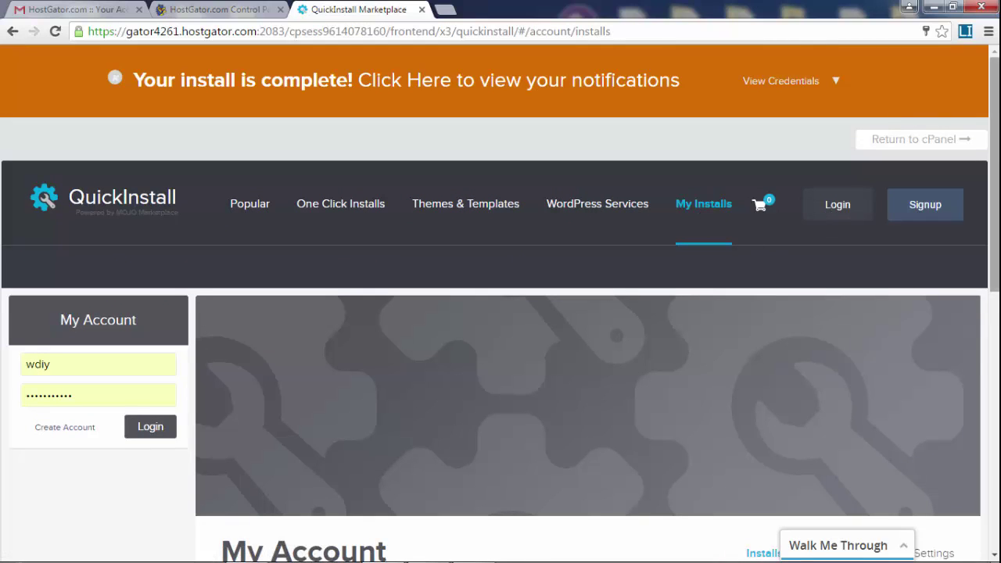
# Open the installed site wpthemehelper.com from the My Installs list in a new tab and view it
pyautogui.scroll(-5, 501, 336)
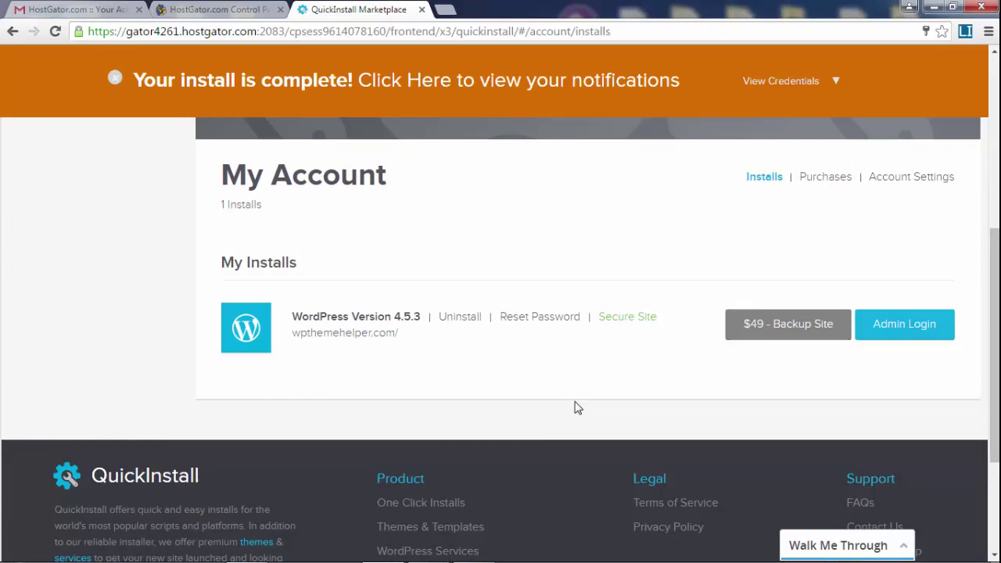
pyautogui.rightClick(369, 337)
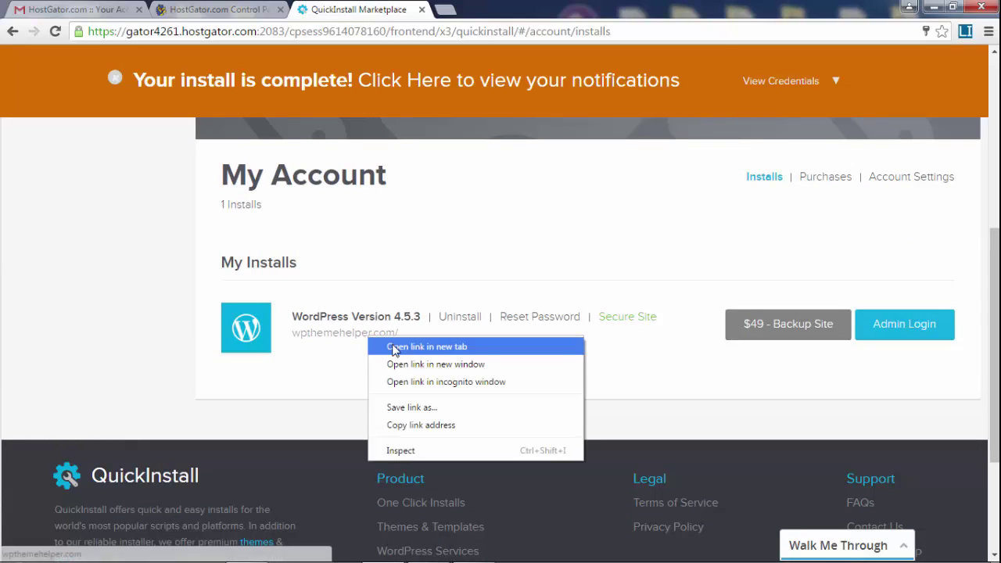
pyautogui.click(426, 346)
pyautogui.click(496, 8)
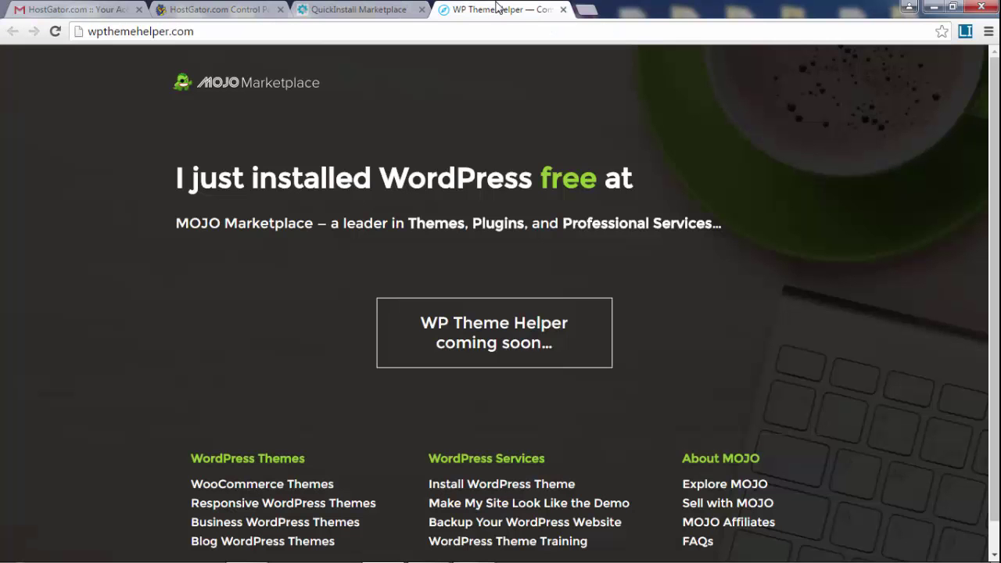
# Load r4r4r4r4r4.com in a new tab for comparison, examine the page's text, and close the tab
pyautogui.click(584, 10)
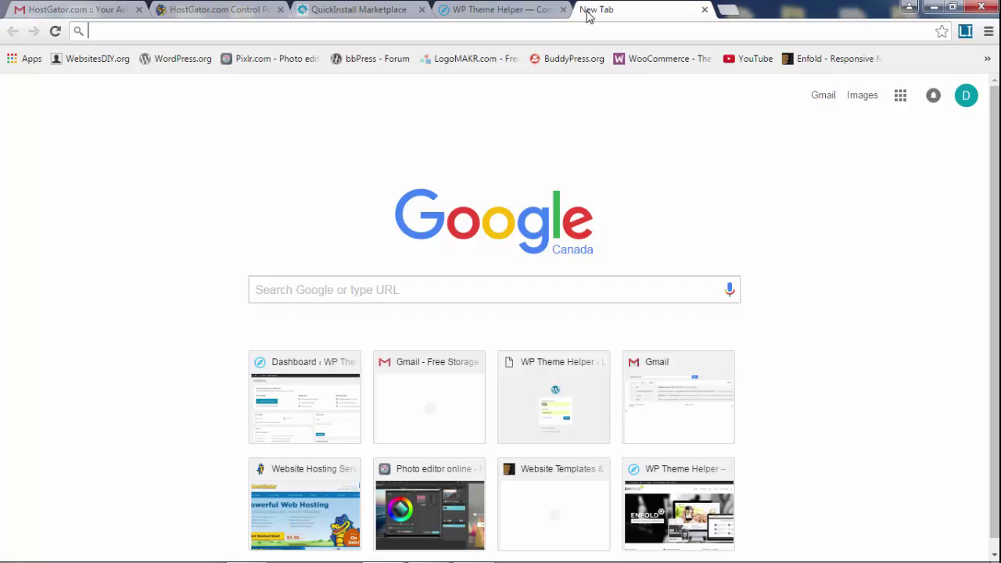
pyautogui.write('r4r4r4r4.com')
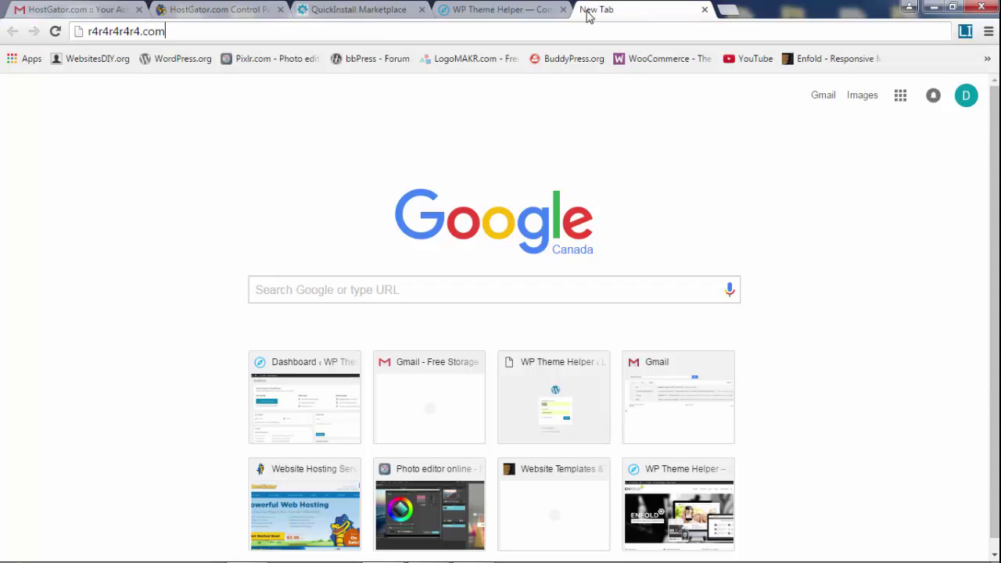
pyautogui.press('Return')
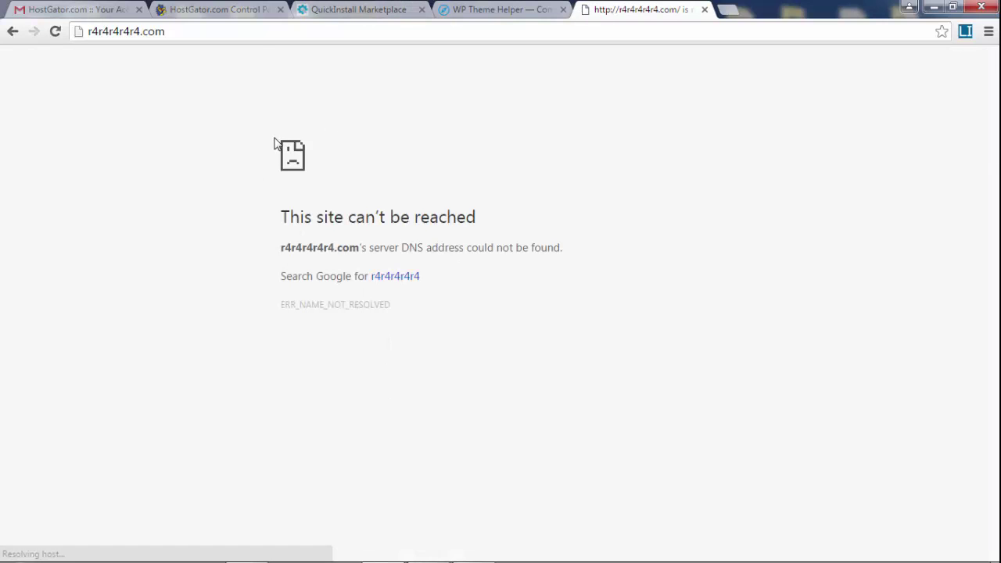
pyautogui.moveTo(277, 143); pyautogui.dragTo(524, 326)
pyautogui.moveTo(441, 331); pyautogui.dragTo(292, 131)
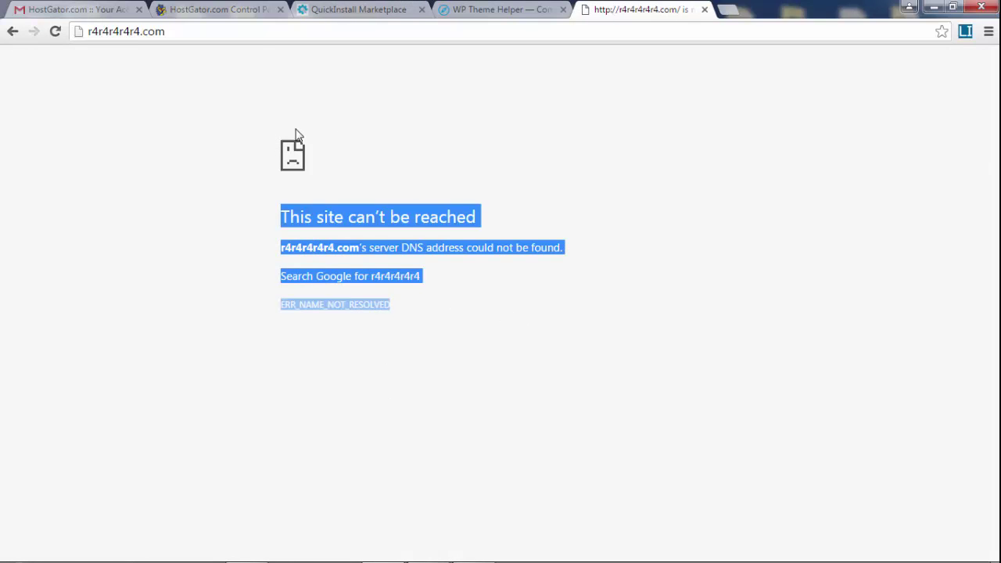
pyautogui.click(304, 124)
pyautogui.moveTo(427, 320); pyautogui.dragTo(503, 118)
pyautogui.click(484, 346)
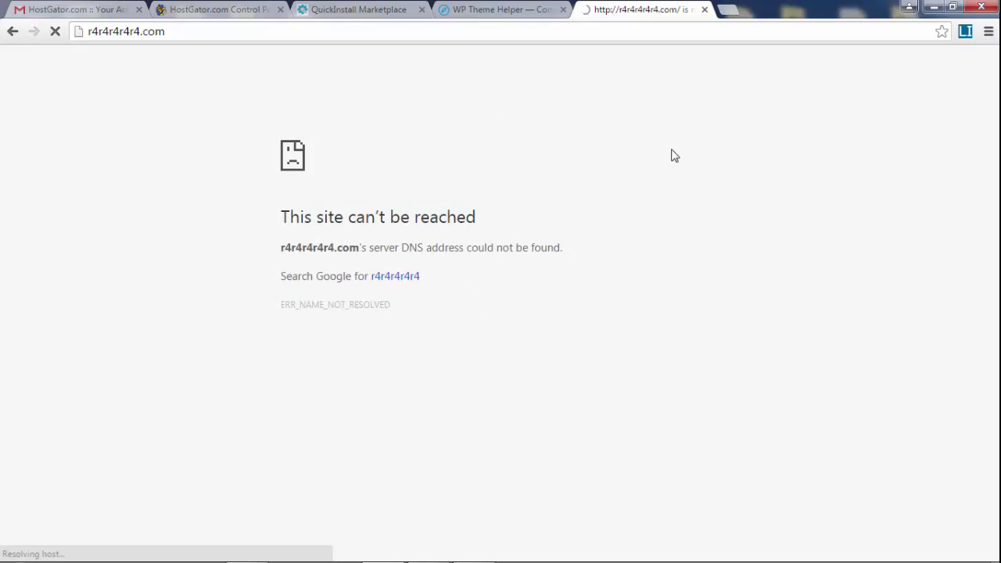
pyautogui.click(704, 10)
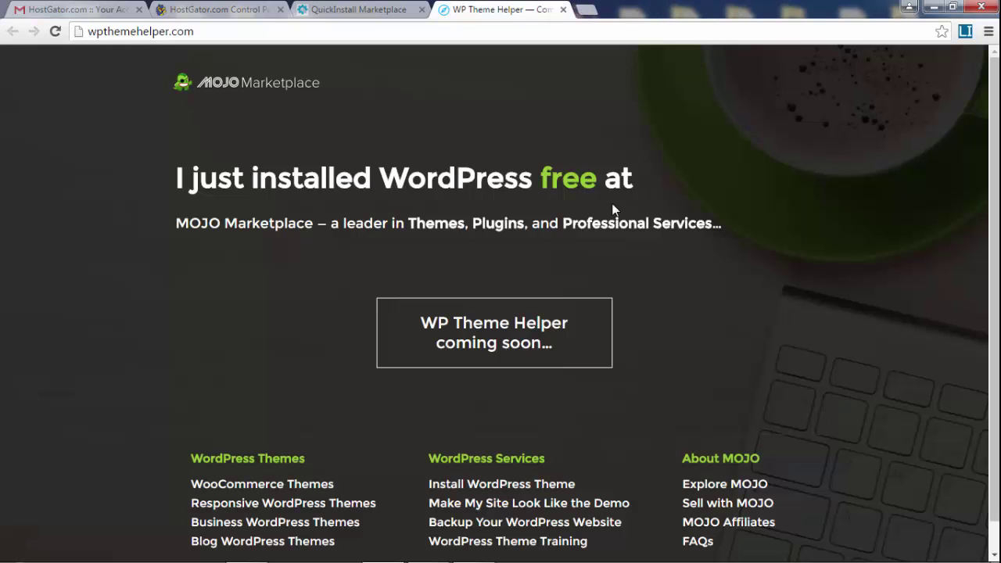
# Close the WP Theme Helper site and review the WordPress entry under My Installs
pyautogui.click(563, 9)
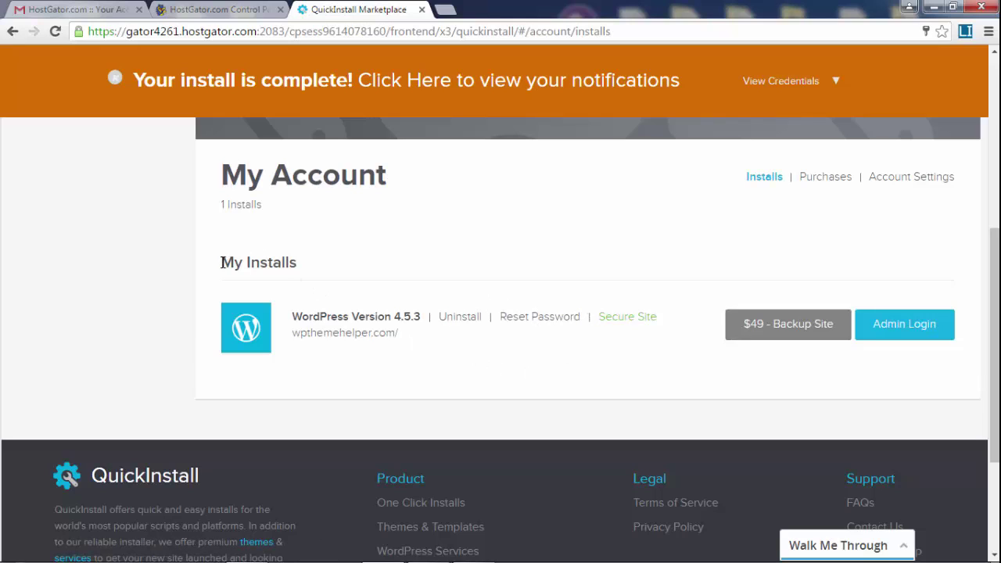
pyautogui.moveTo(222, 263); pyautogui.dragTo(516, 364)
pyautogui.click(516, 373)
# Switch to Gmail and open the Install Complete message from QuickInstall in the inbox's Promotions category
pyautogui.click(75, 9)
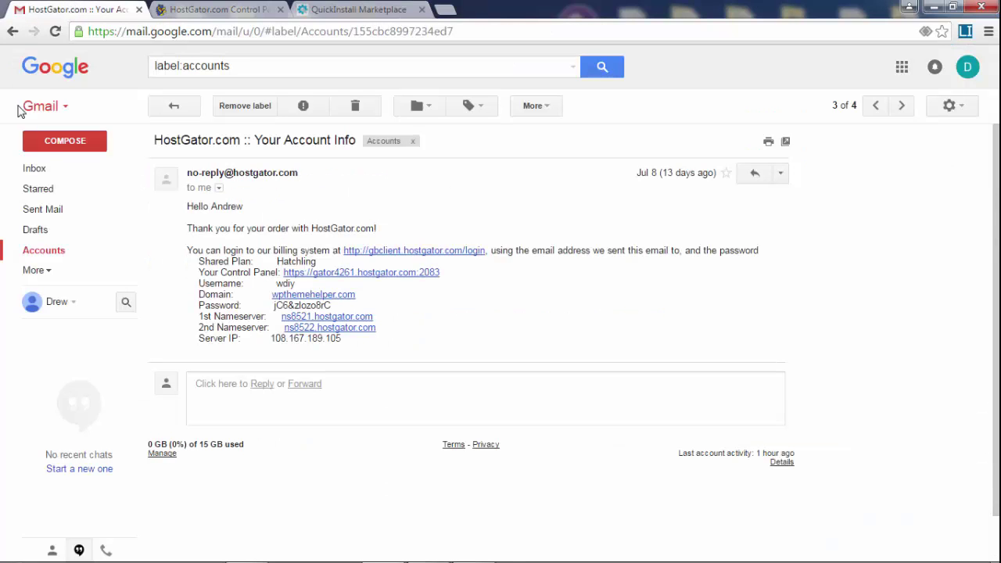
pyautogui.click(23, 169)
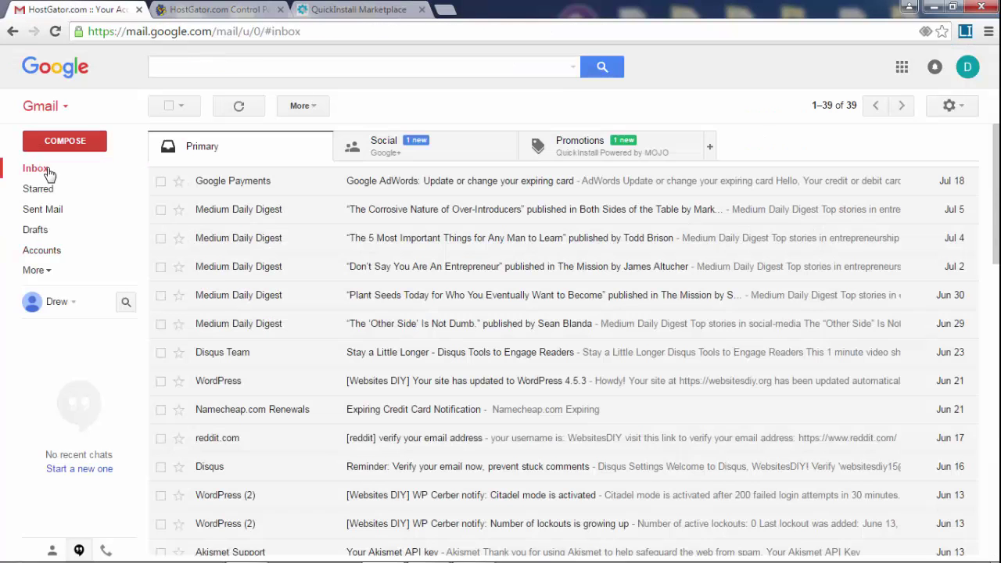
pyautogui.click(485, 160)
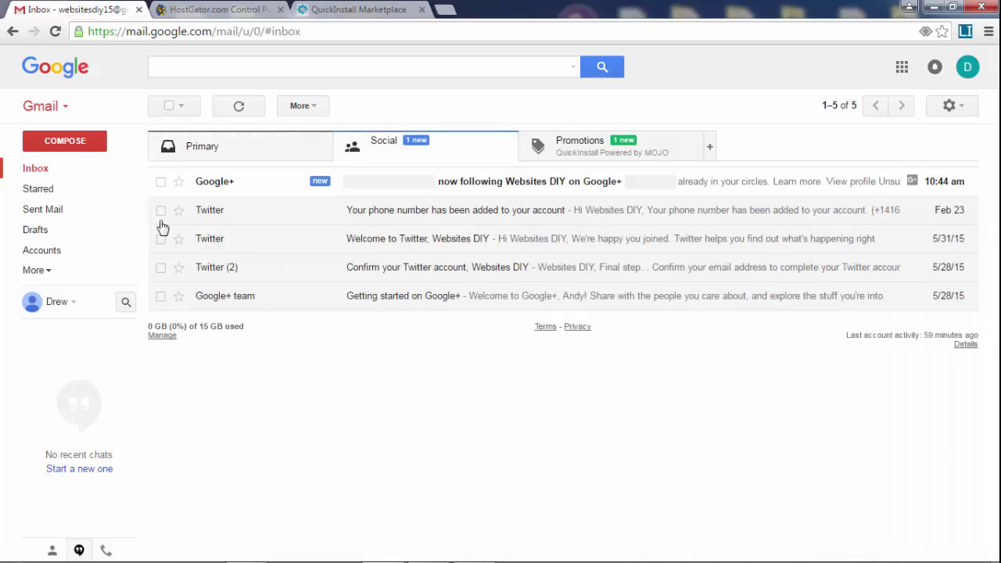
pyautogui.click(672, 153)
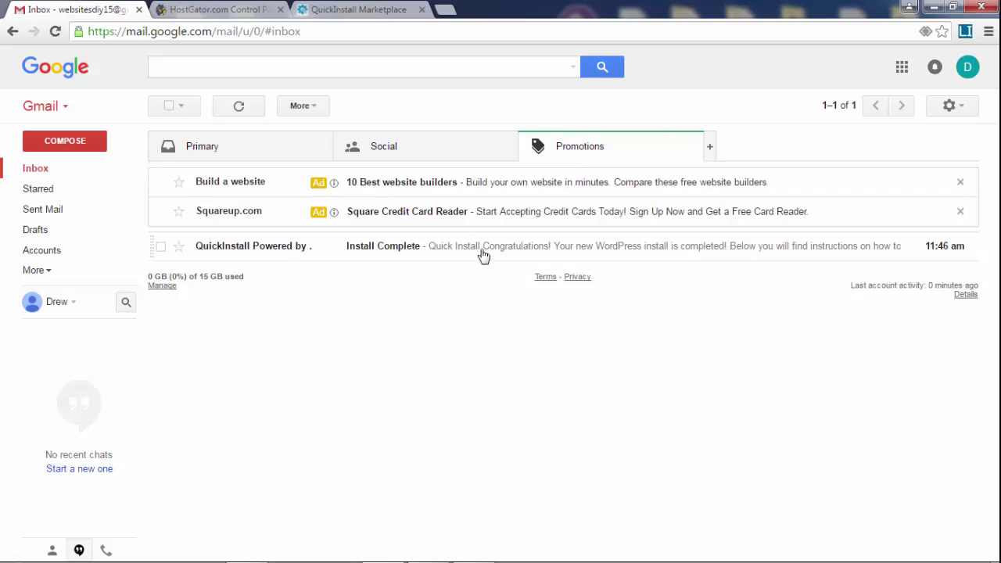
pyautogui.click(447, 253)
# Examine the site URL and admin URL listed in the Install Complete e-mail
pyautogui.scroll(-3, 480, 297)
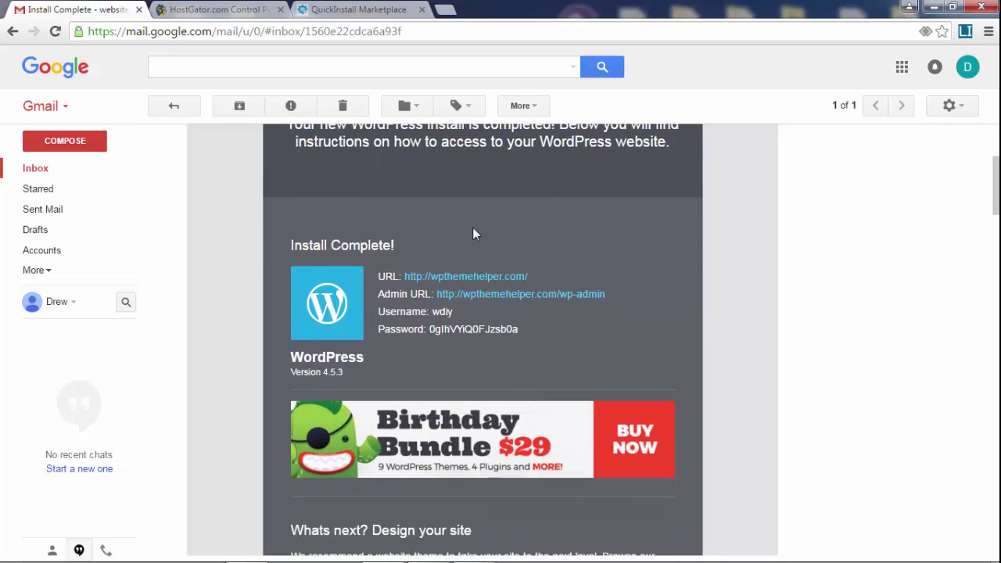
pyautogui.moveTo(402, 278)
pyautogui.mouseDown()
pyautogui.moveTo(546, 272)
pyautogui.moveTo(405, 281)
pyautogui.mouseUp()
pyautogui.click(563, 277)
pyautogui.moveTo(435, 294); pyautogui.dragTo(612, 298)
pyautogui.click(735, 296)
# Return to QuickInstall, open the password reset form for the WordPress install, and choose the user wdiy
pyautogui.click(338, 8)
pyautogui.click(539, 319)
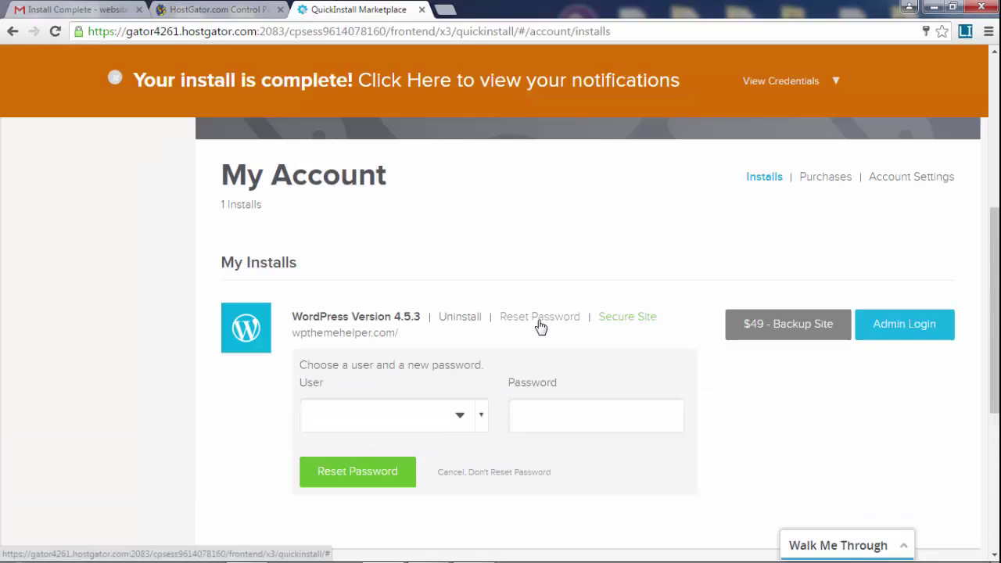
pyautogui.click(426, 413)
pyautogui.click(415, 446)
pyautogui.click(571, 428)
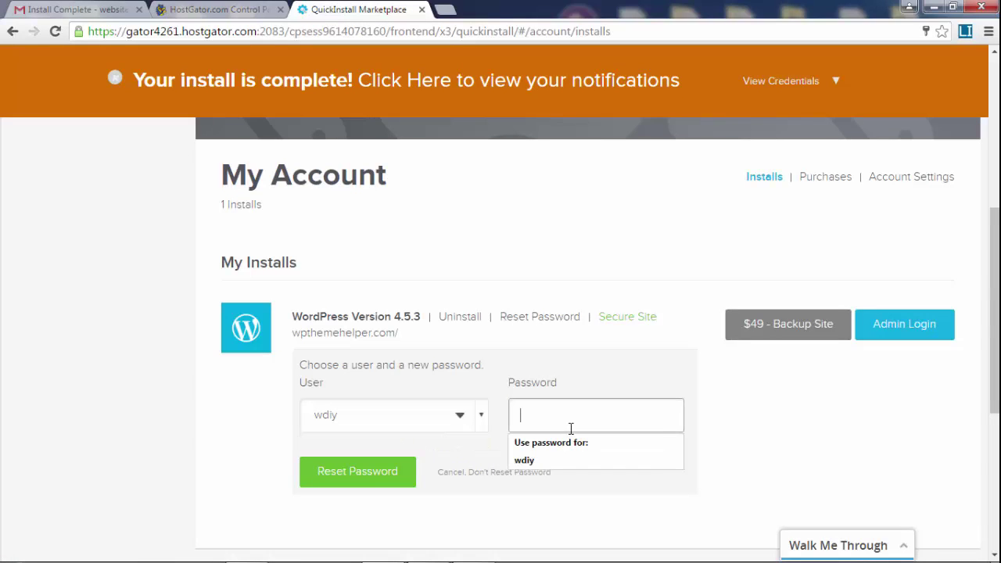
# Check the generated WordPress password in the Install Complete e-mail
pyautogui.click(226, 11)
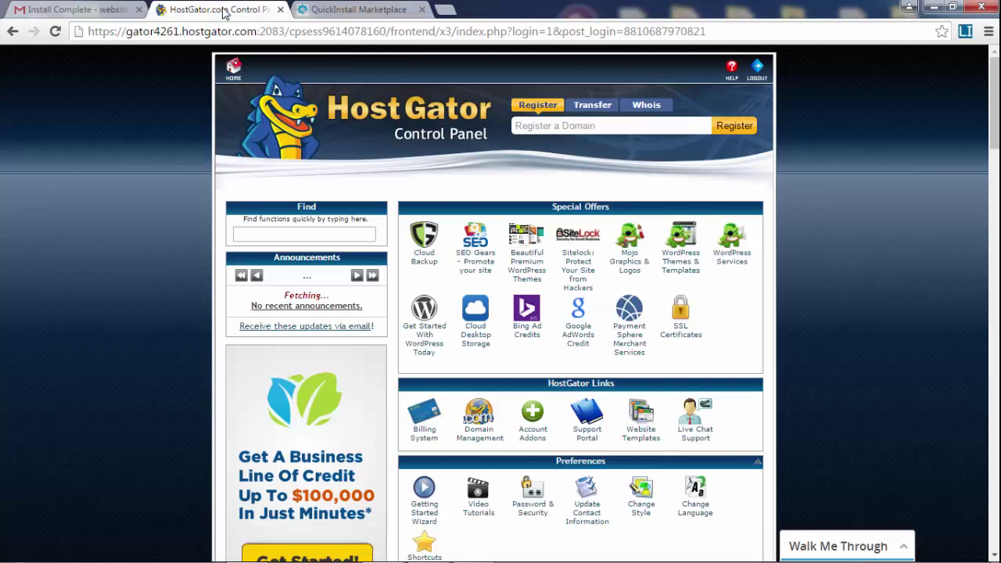
pyautogui.click(101, 10)
pyautogui.doubleClick(467, 329)
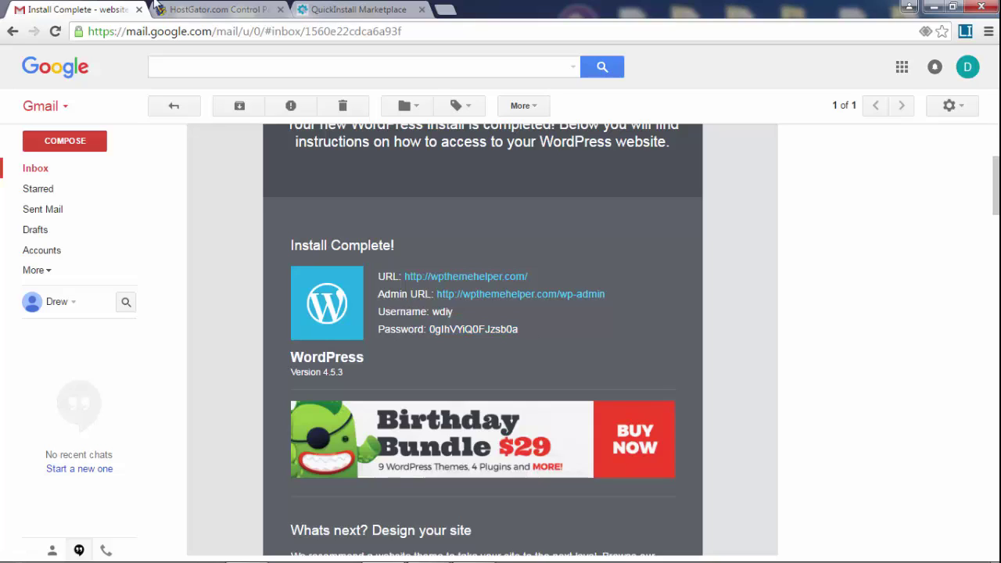
# Enter a new account password for the wdiy user in QuickInstall and submit the password reset
pyautogui.click(227, 10)
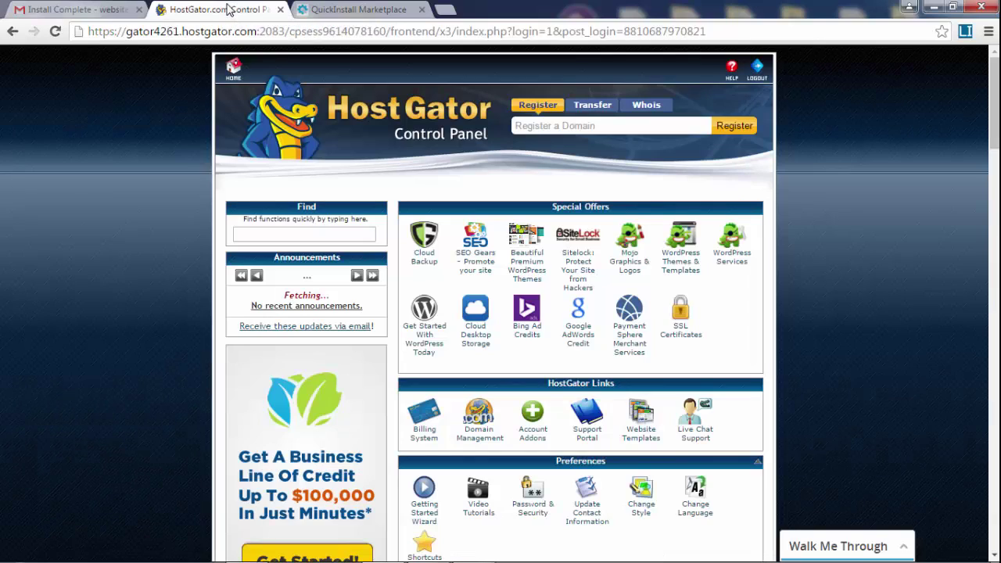
pyautogui.click(358, 10)
pyautogui.click(581, 419)
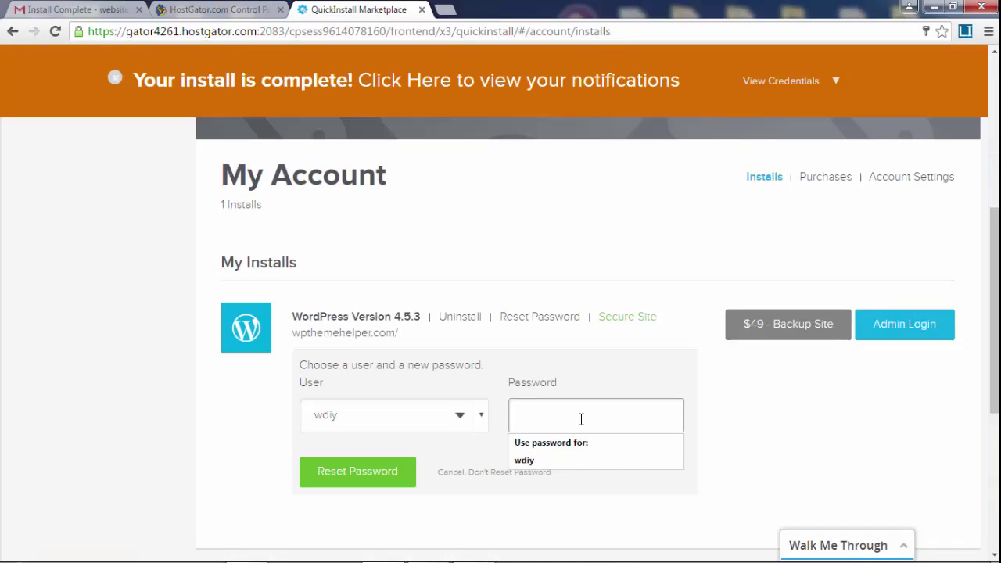
pyautogui.write('•••')
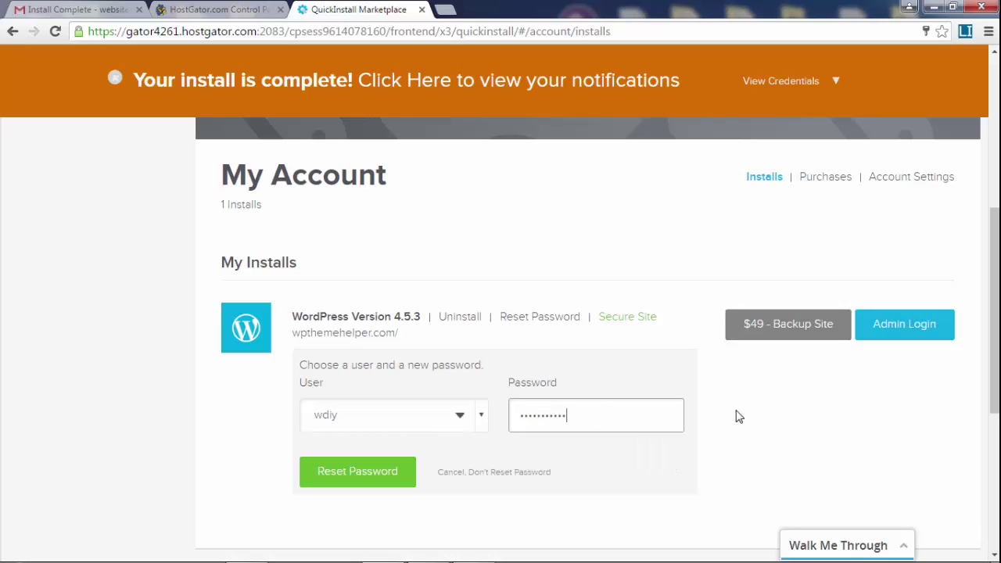
pyautogui.click(665, 432)
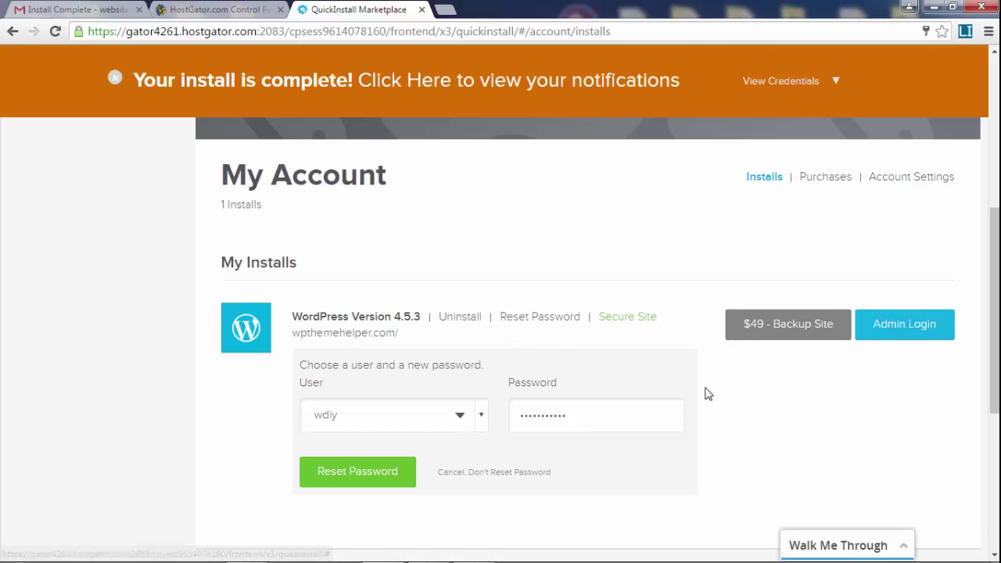
pyautogui.moveTo(995, 313); pyautogui.dragTo(994, 164)
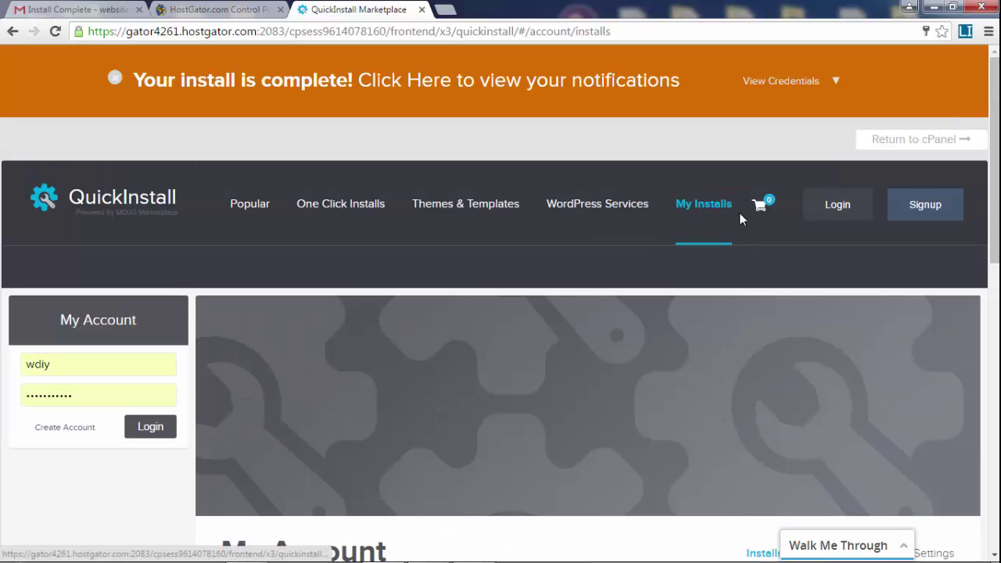
pyautogui.click(694, 205)
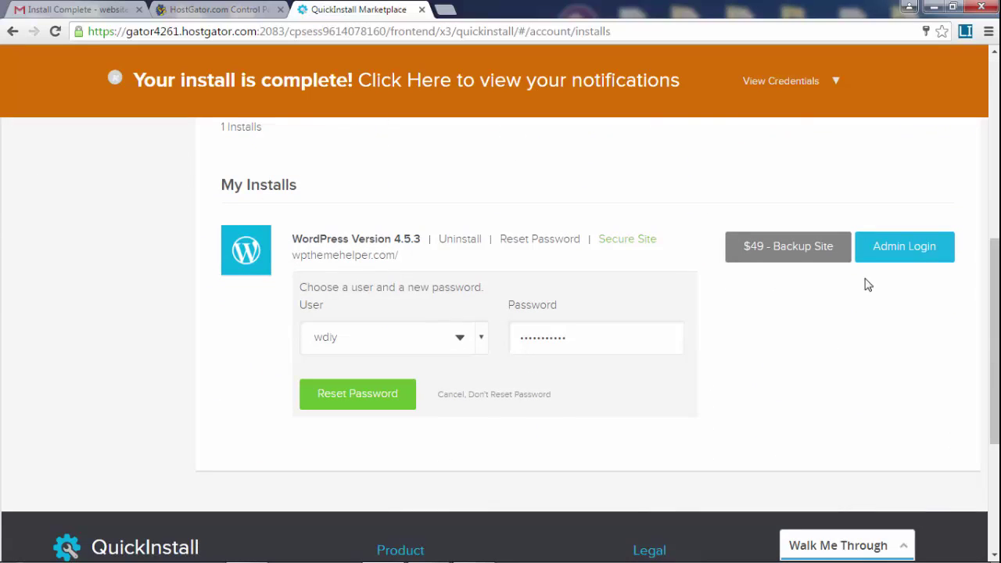
pyautogui.click(362, 403)
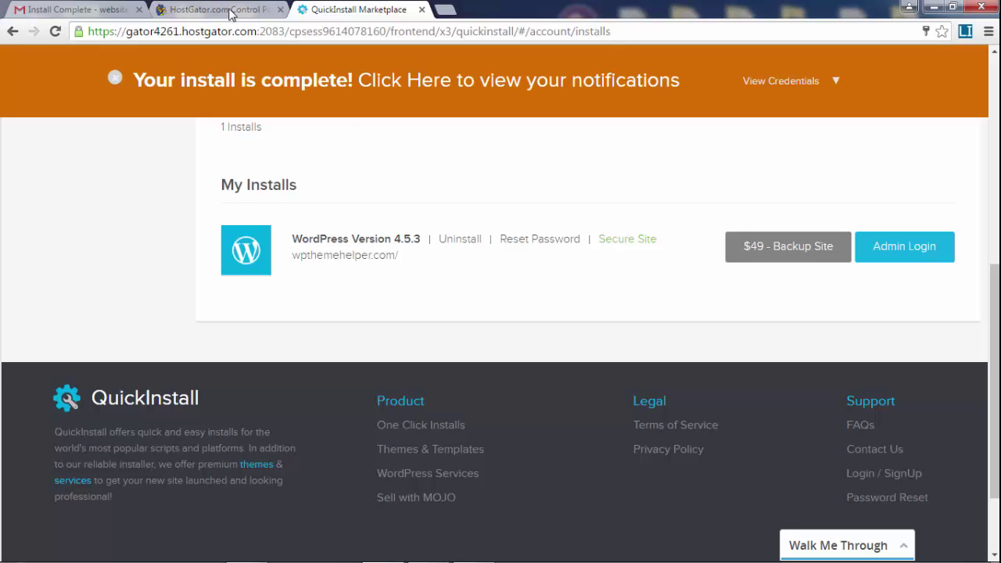
# Open File Manager from the HostGator control panel at the Web Root with hidden files shown, skipping the directory question in future
pyautogui.click(196, 8)
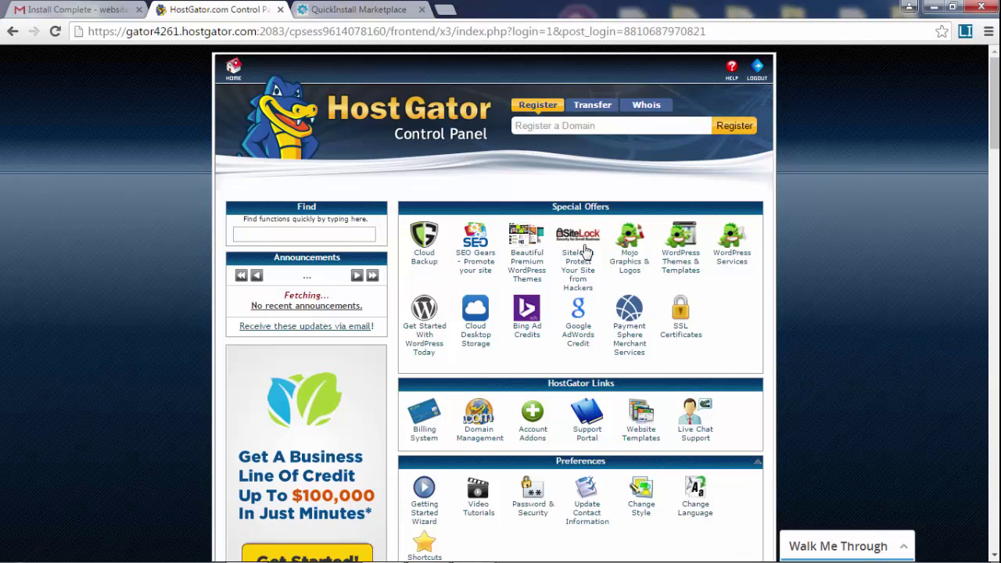
pyautogui.scroll(-3, 586, 250)
pyautogui.scroll(-3, 587, 250)
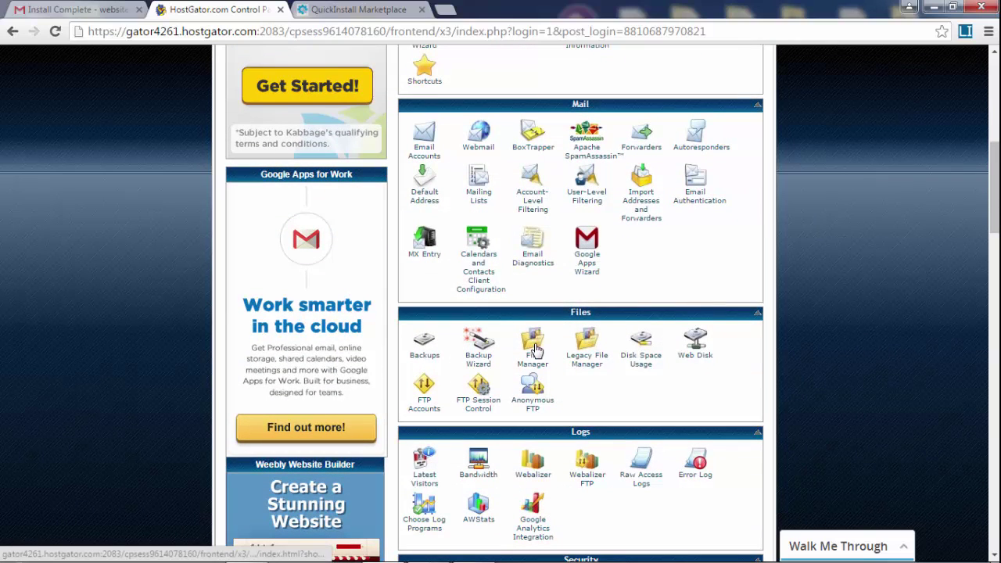
pyautogui.click(535, 351)
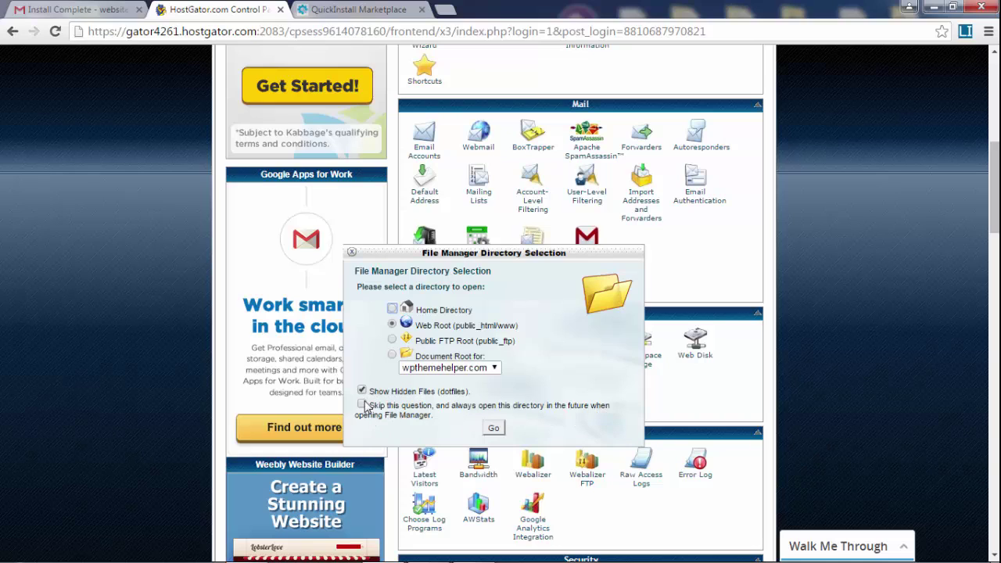
pyautogui.click(362, 405)
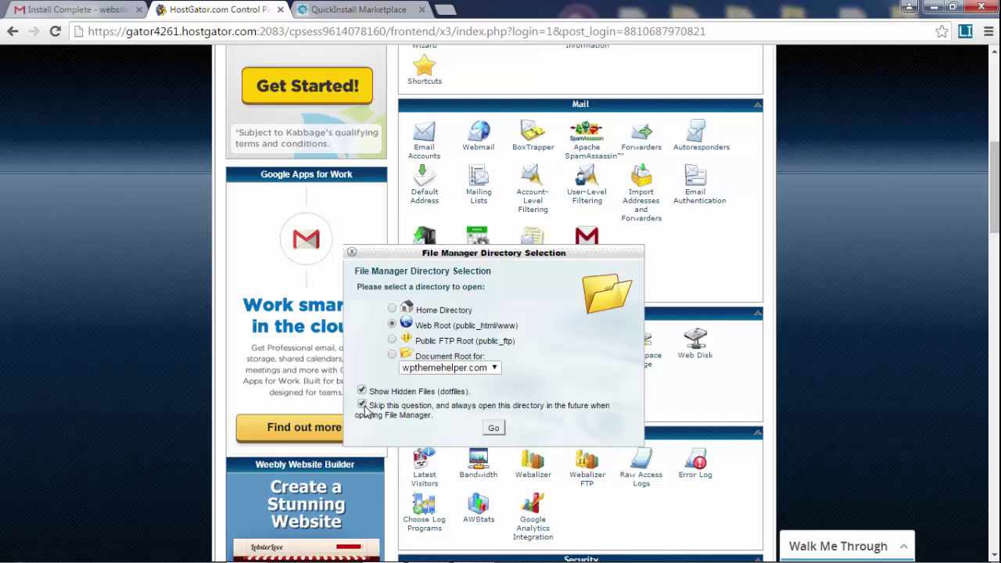
pyautogui.click(494, 428)
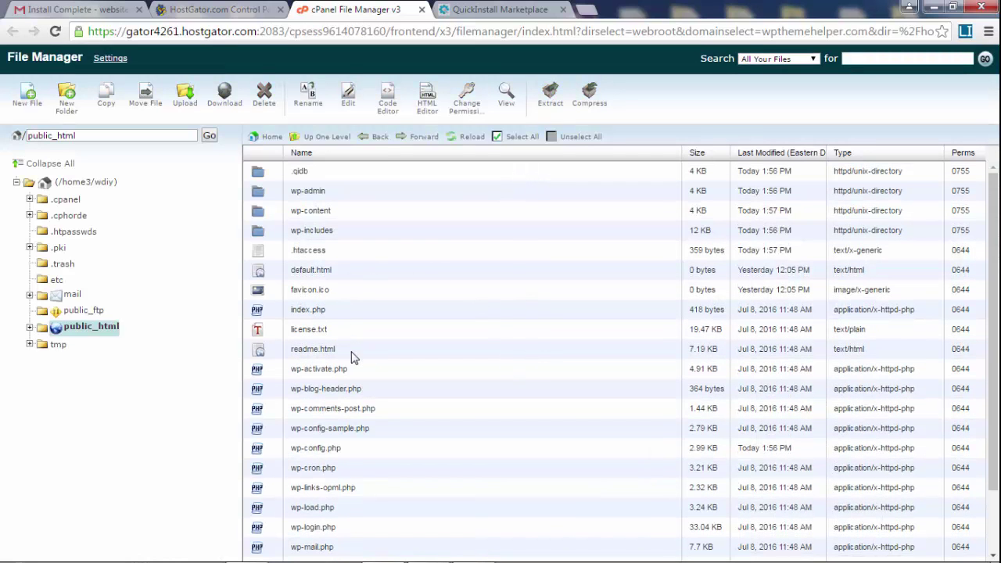
pyautogui.click(262, 274)
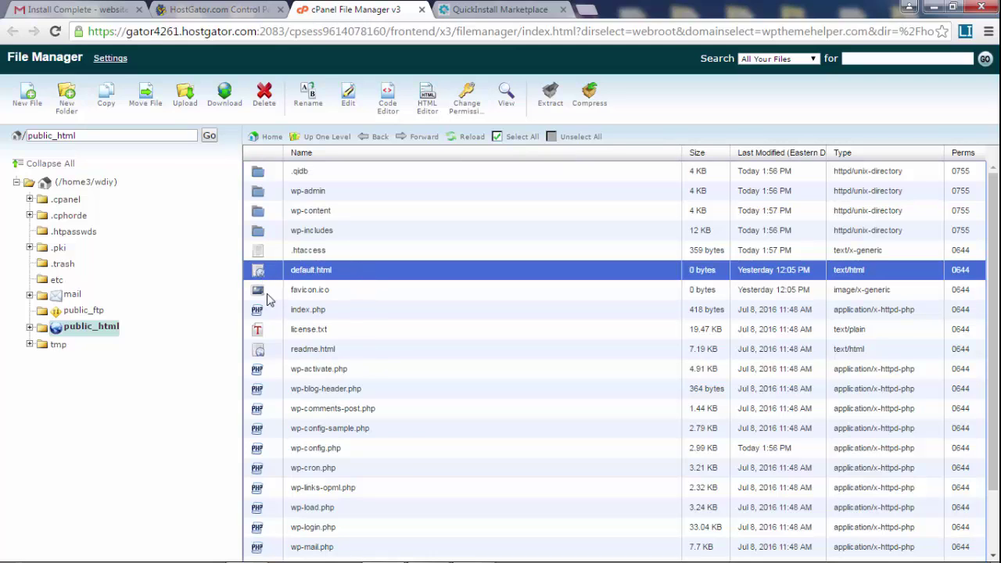
pyautogui.keyDown('ctrl'); pyautogui.click(261, 292); pyautogui.keyUp('ctrl')
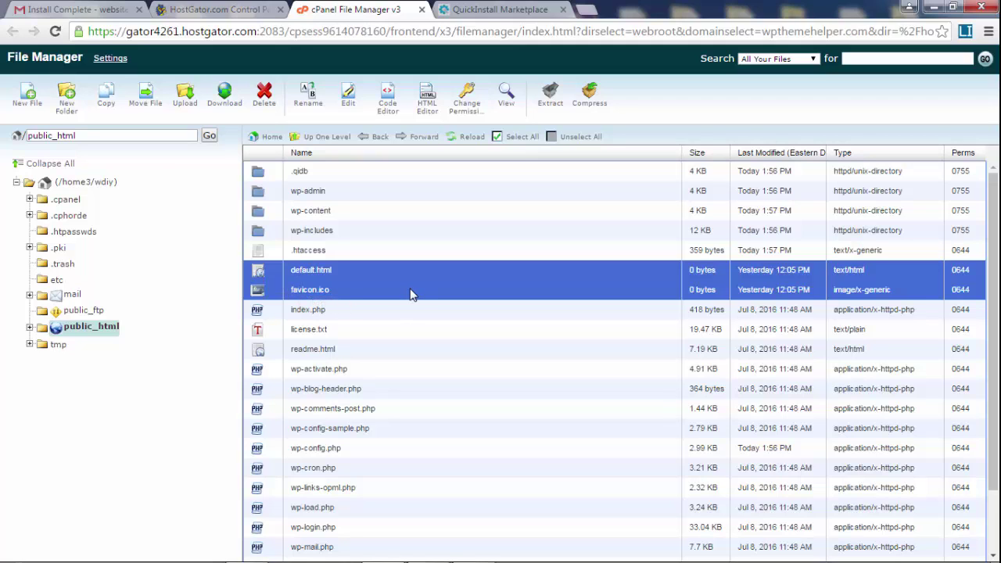
pyautogui.click(267, 276)
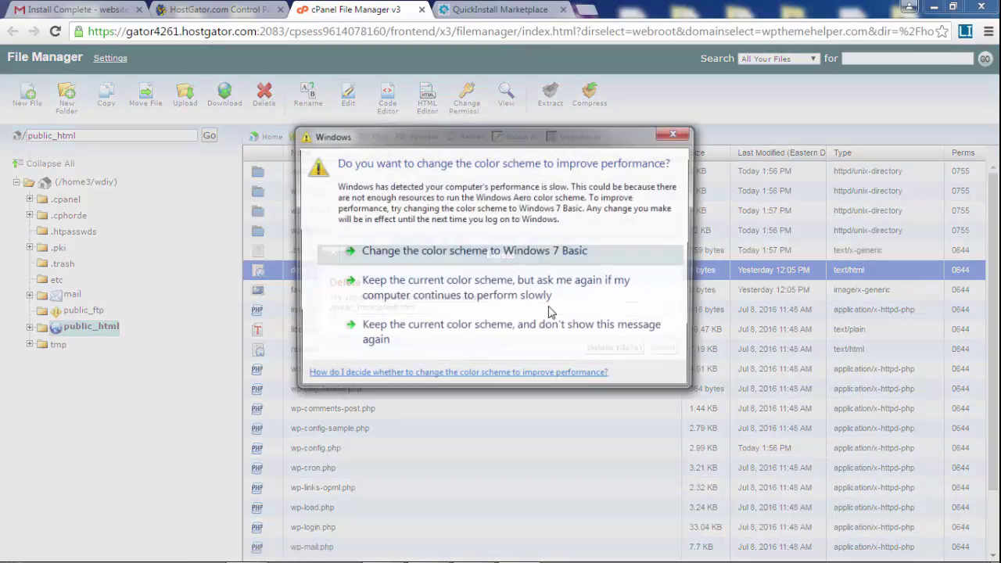
pyautogui.click(675, 137)
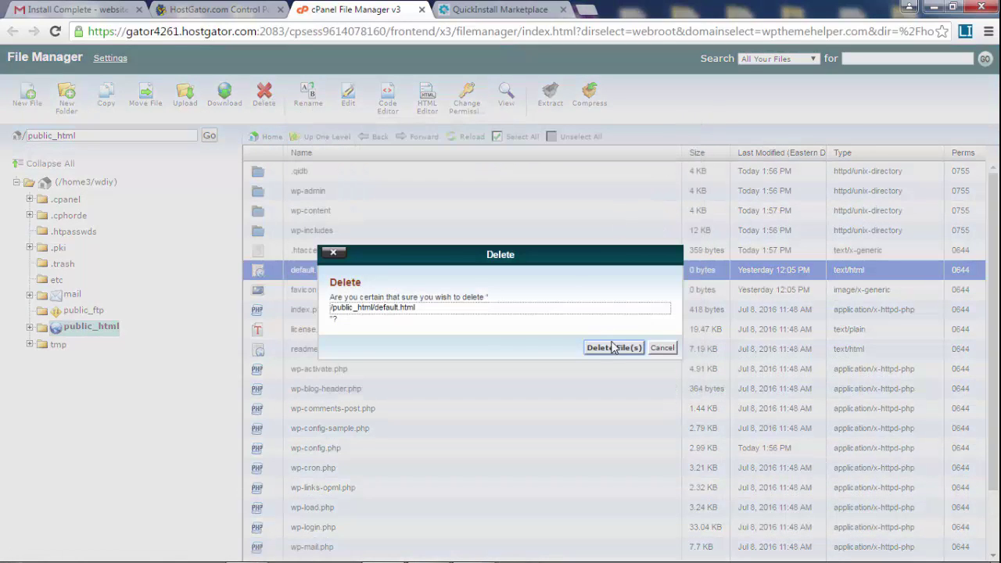
pyautogui.click(663, 348)
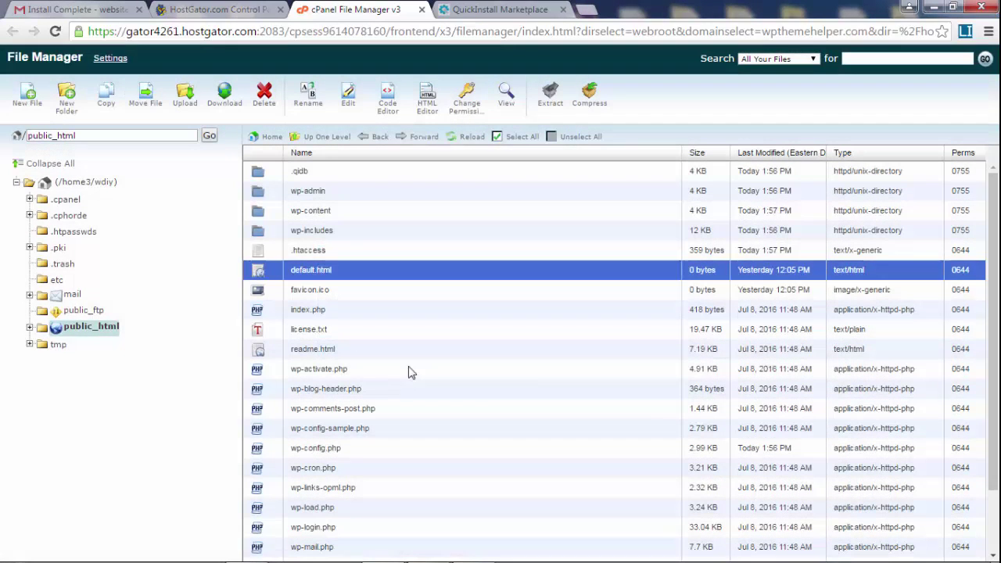
# Delete the file default.html from public_html and confirm the deletion
pyautogui.click(258, 274)
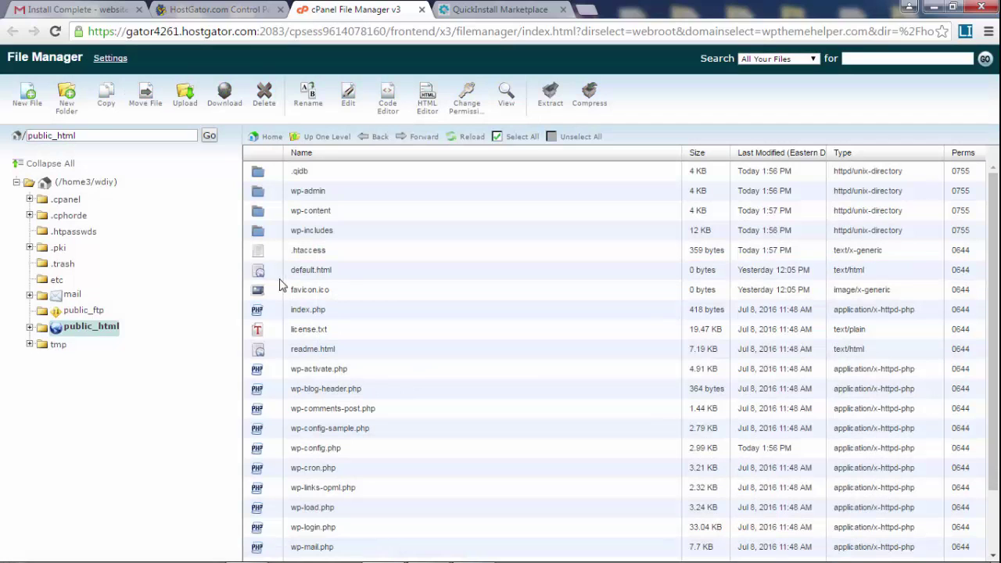
pyautogui.click(264, 273)
pyautogui.click(266, 102)
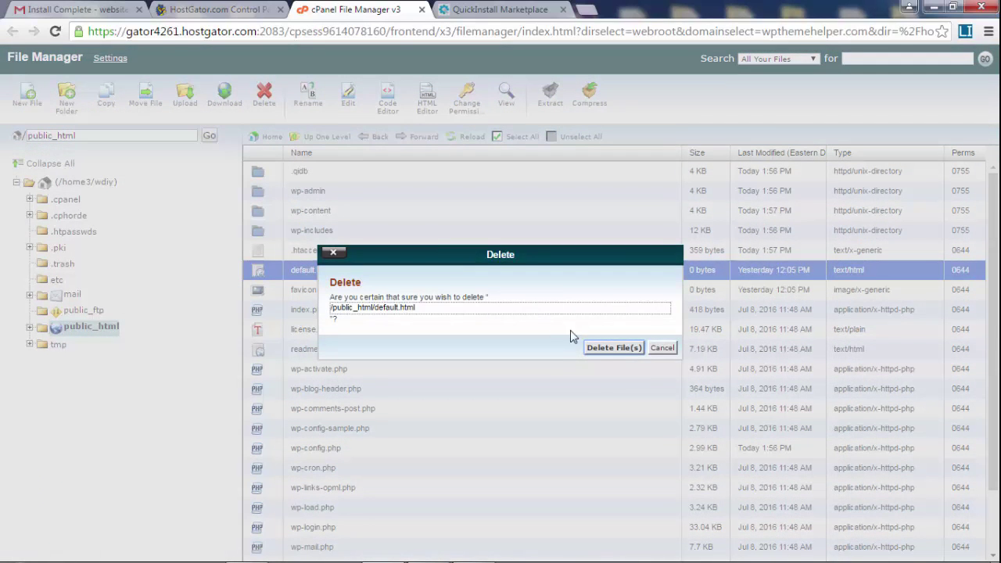
pyautogui.click(608, 350)
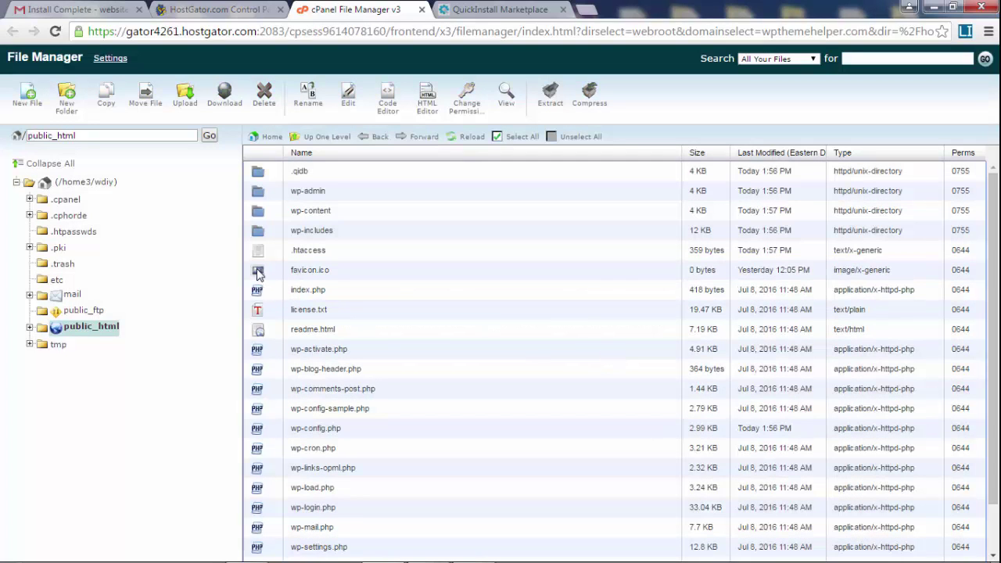
# Select a block of items ending at readme.html, and replace that selection with the files wp-activate.php through wp-comments-post.php
pyautogui.click(258, 271)
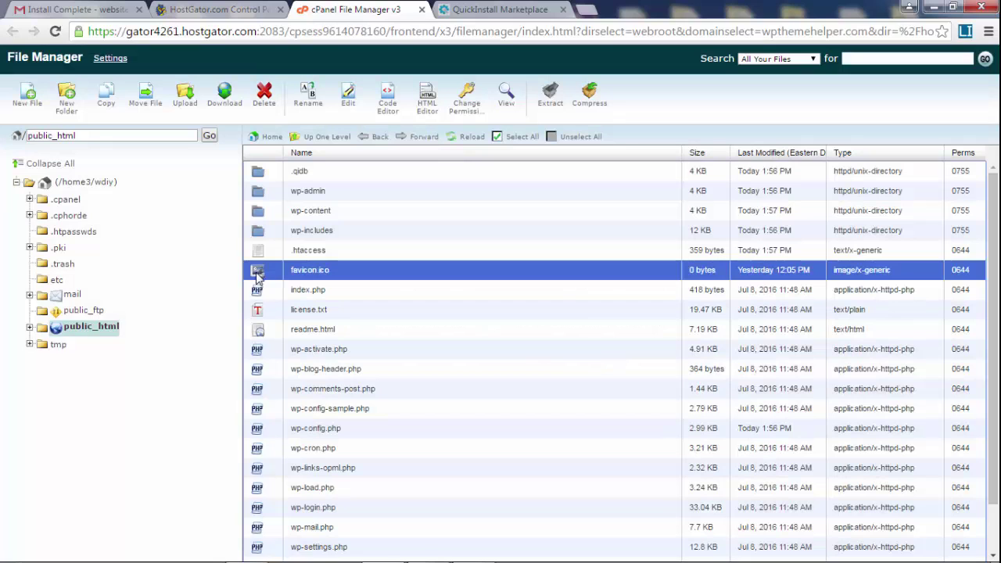
pyautogui.keyDown('shift'); pyautogui.click(264, 330); pyautogui.keyUp('shift')
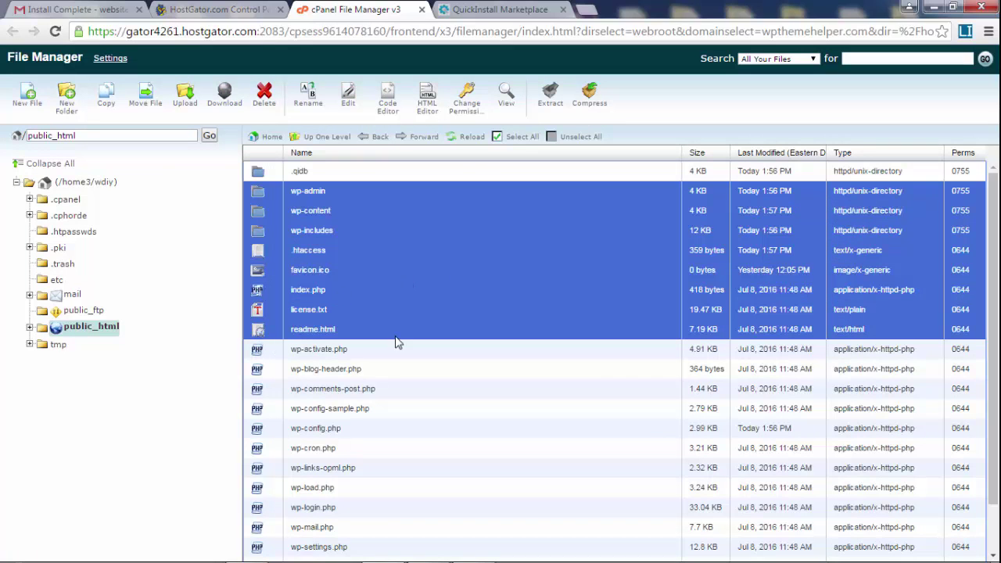
pyautogui.click(268, 351)
pyautogui.keyDown('shift'); pyautogui.click(262, 382); pyautogui.keyUp('shift')
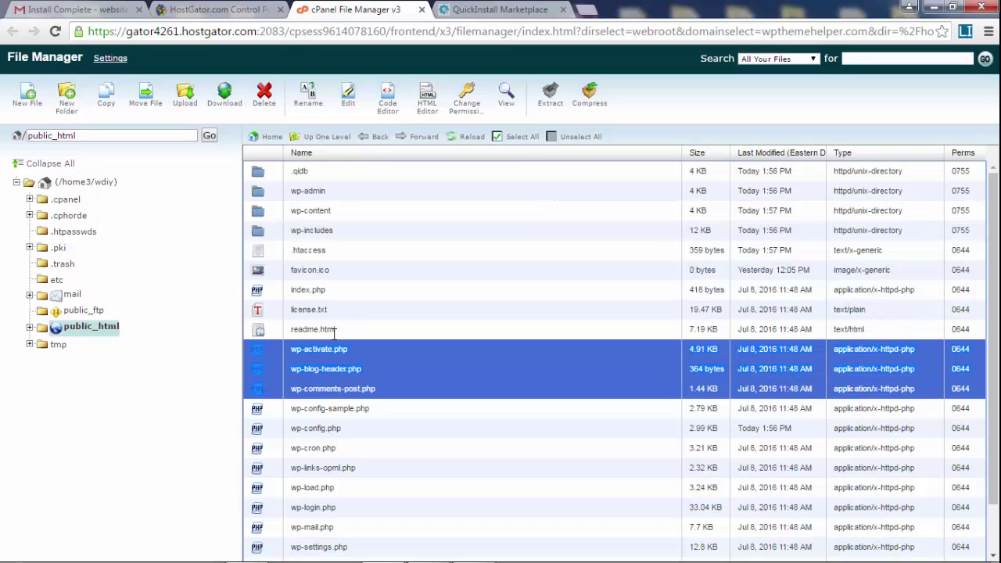